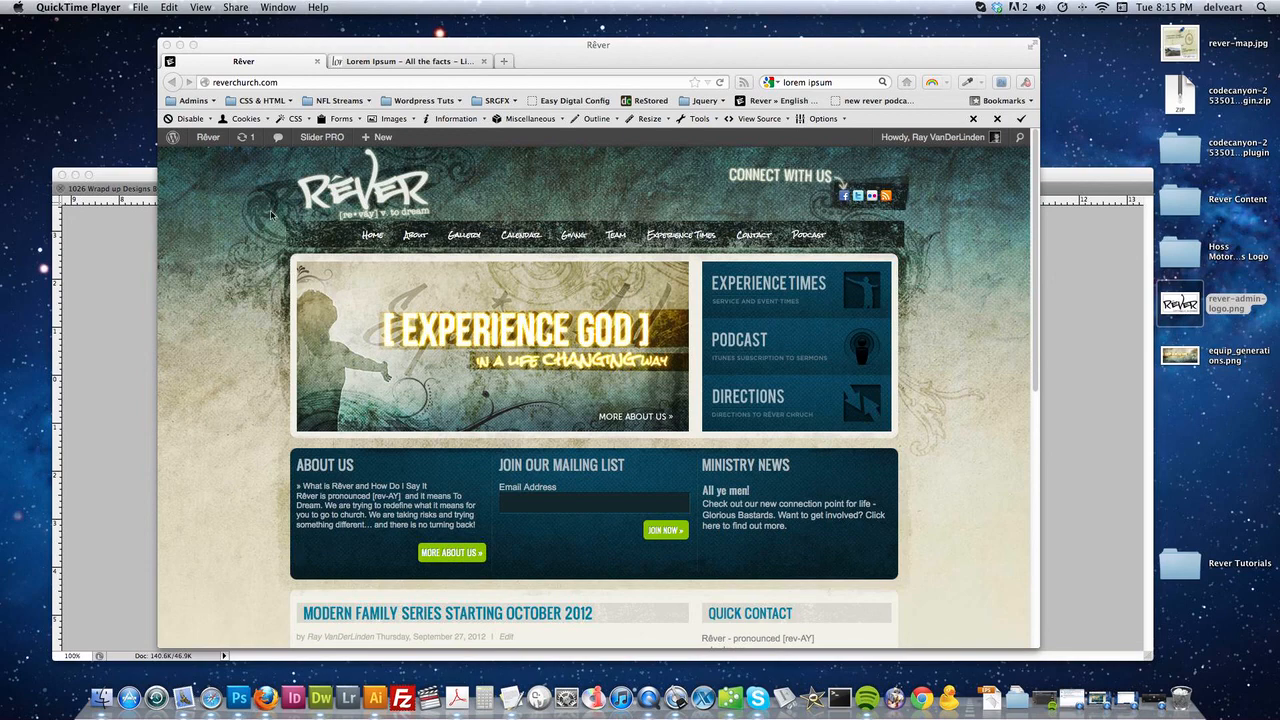
- Switch to Photoshop, bring up the equip_generations.png document, and convert its locked Background into a regular layer
{"action": "left_click", "coordinate": [239, 698]}
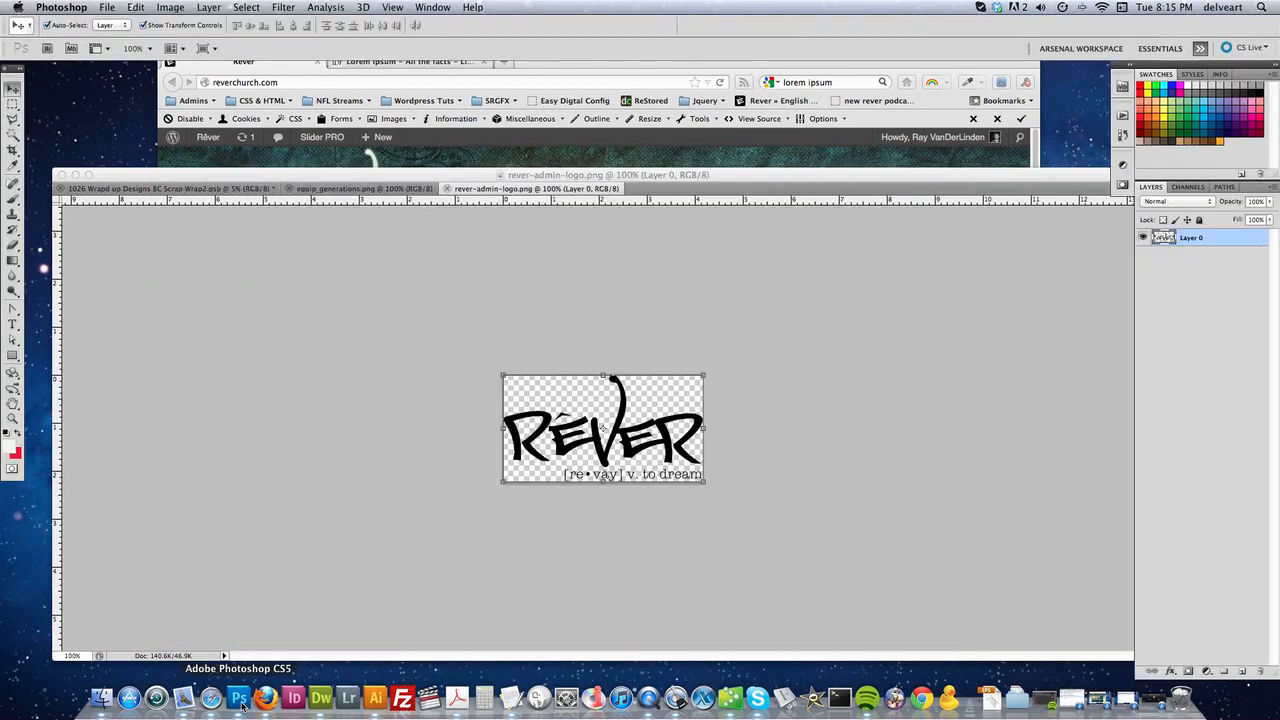
{"action": "left_click", "coordinate": [385, 155]}
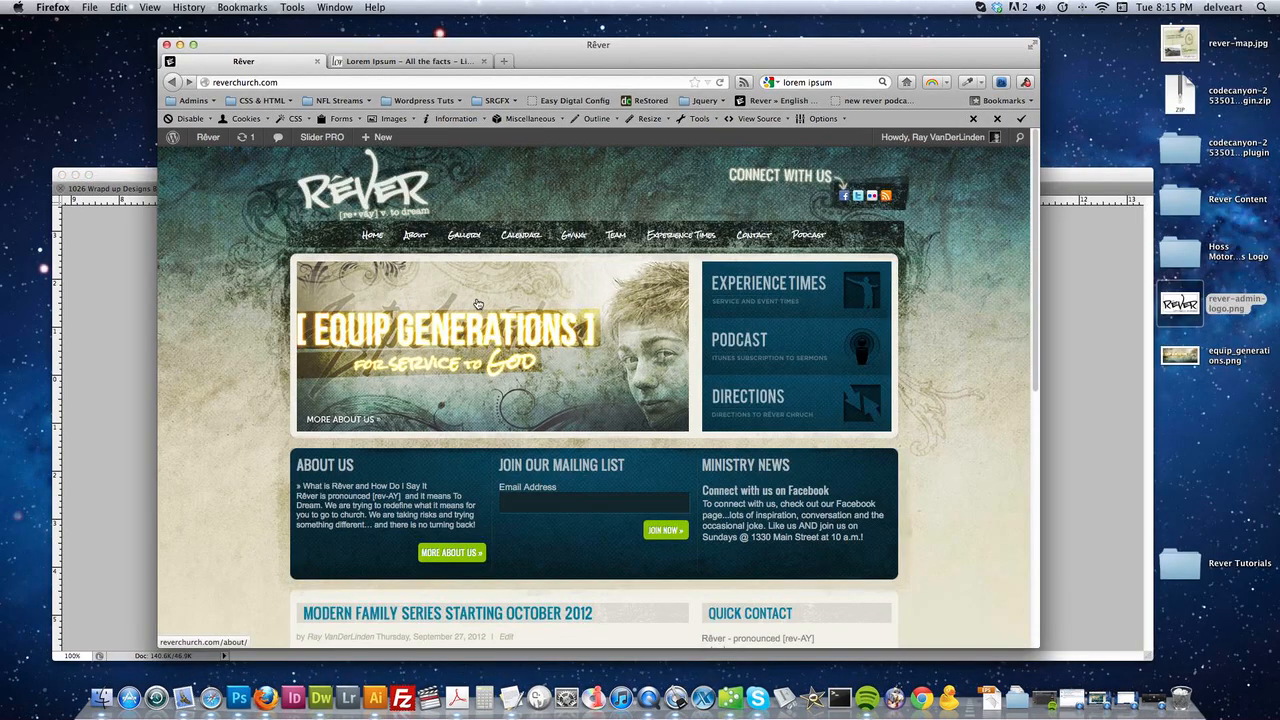
{"action": "left_click", "coordinate": [239, 698]}
{"action": "left_click", "coordinate": [383, 189]}
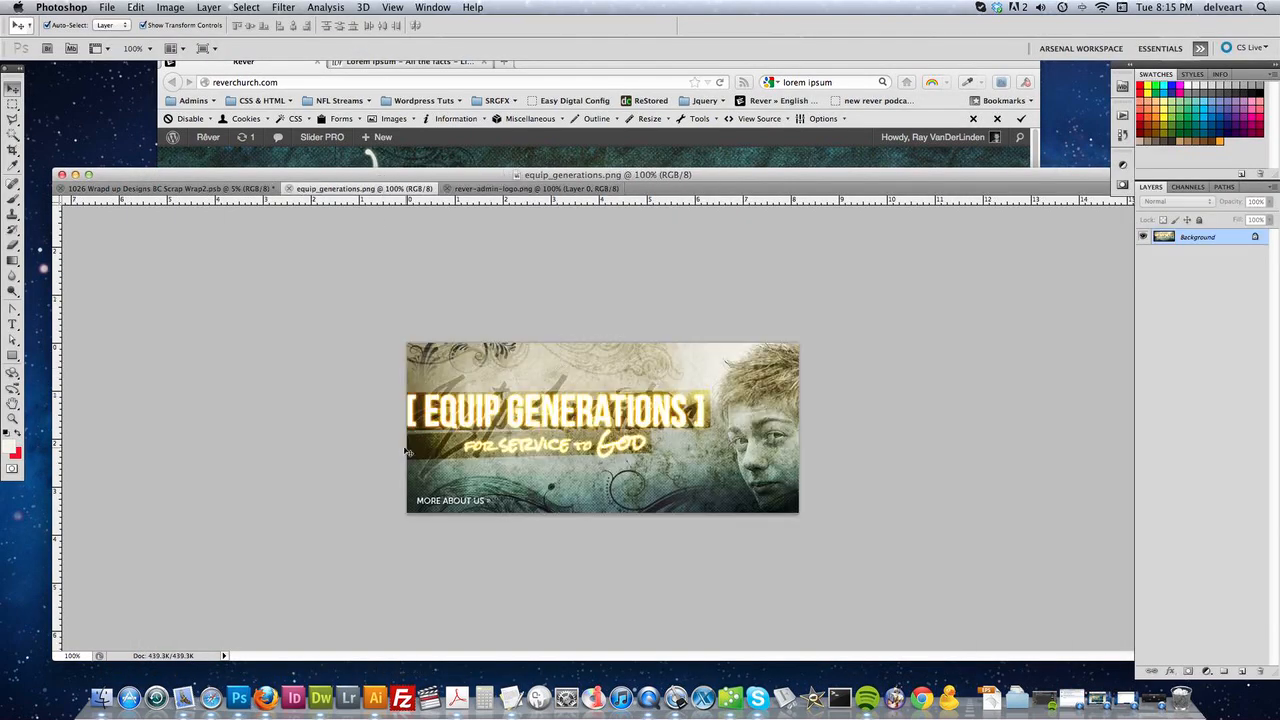
{"action": "double_click", "coordinate": [1197, 240]}
{"action": "left_click", "coordinate": [760, 305]}
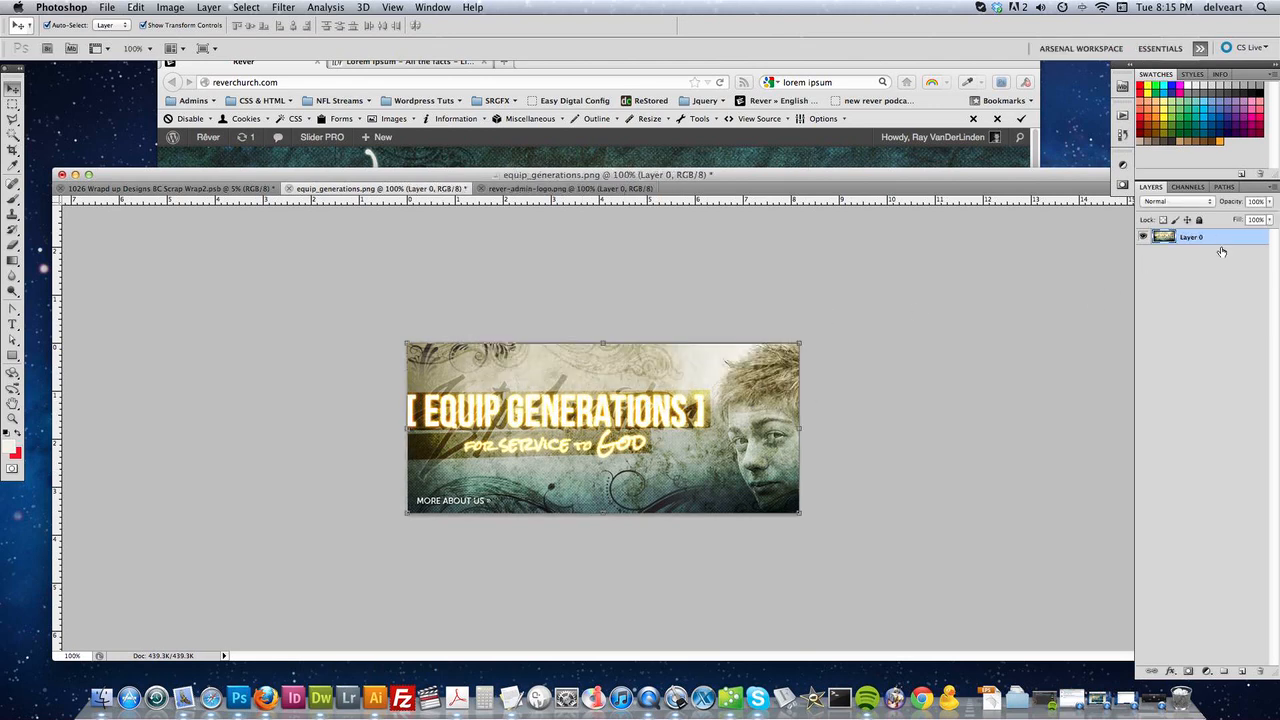
- Apply a reversed radial Gradient Overlay at 19% opacity to Layer 0
{"action": "double_click", "coordinate": [1165, 237]}
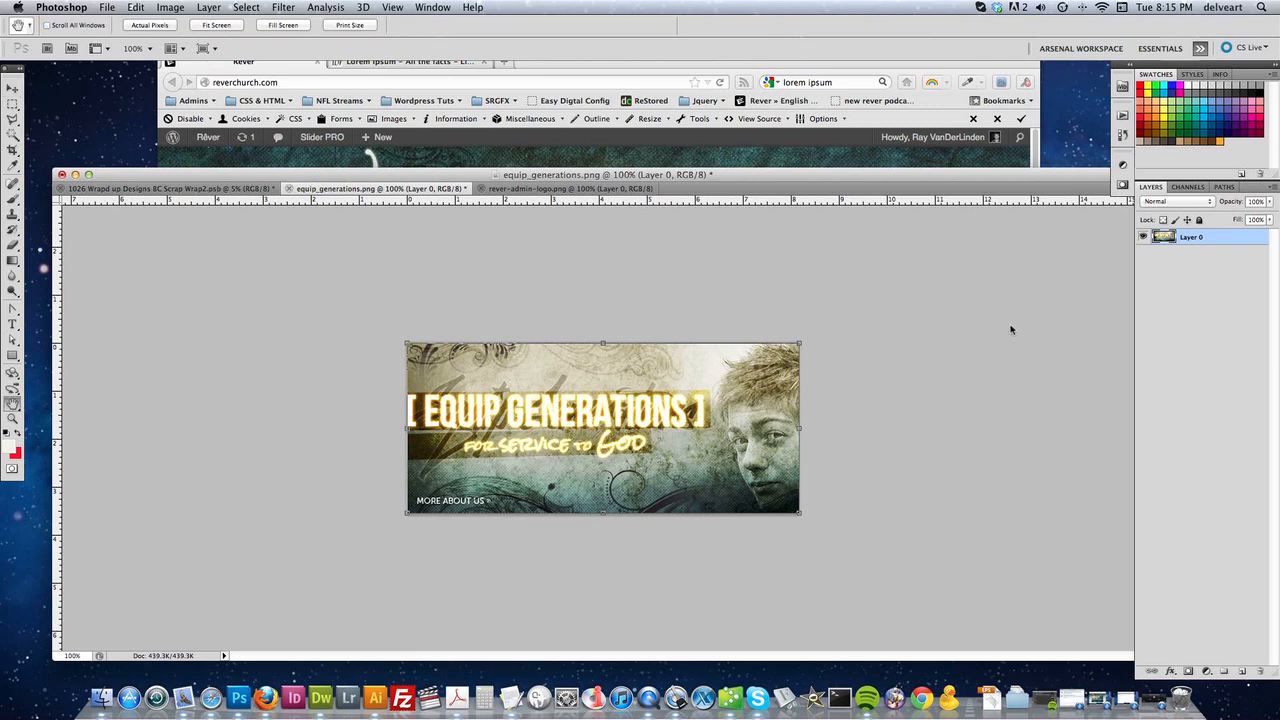
{"action": "left_click", "coordinate": [897, 559]}
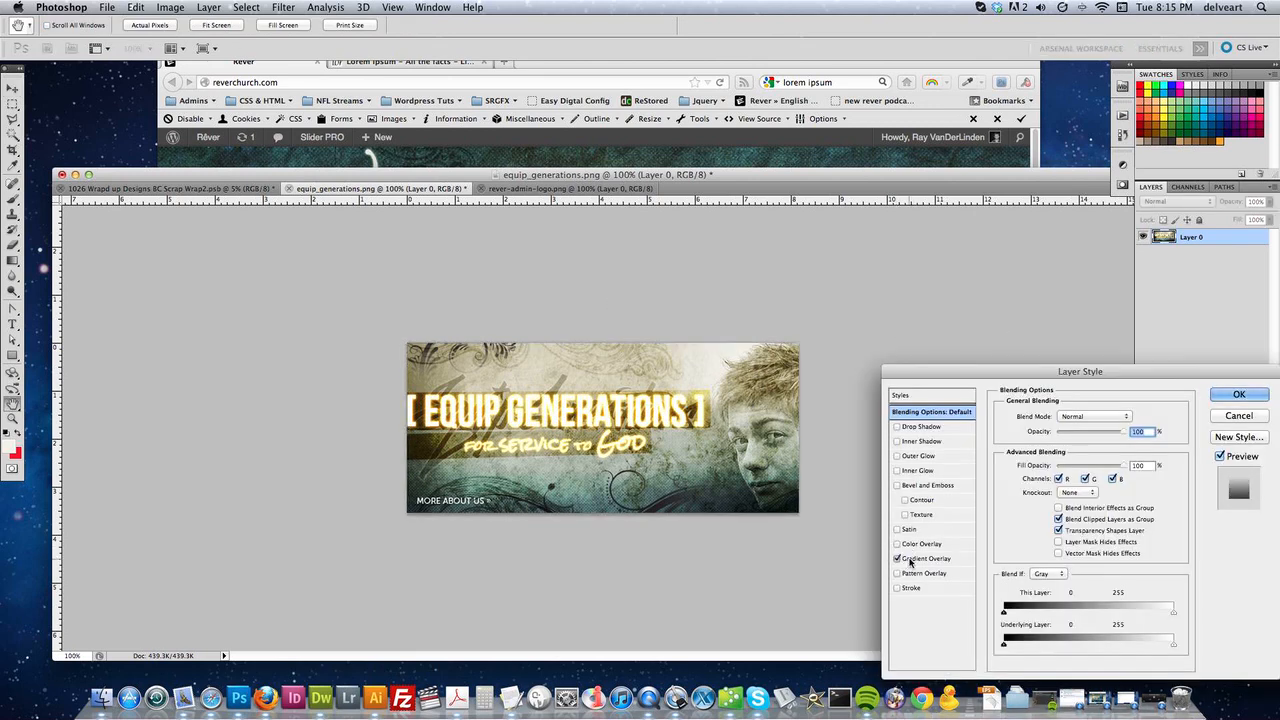
{"action": "left_click", "coordinate": [1066, 464]}
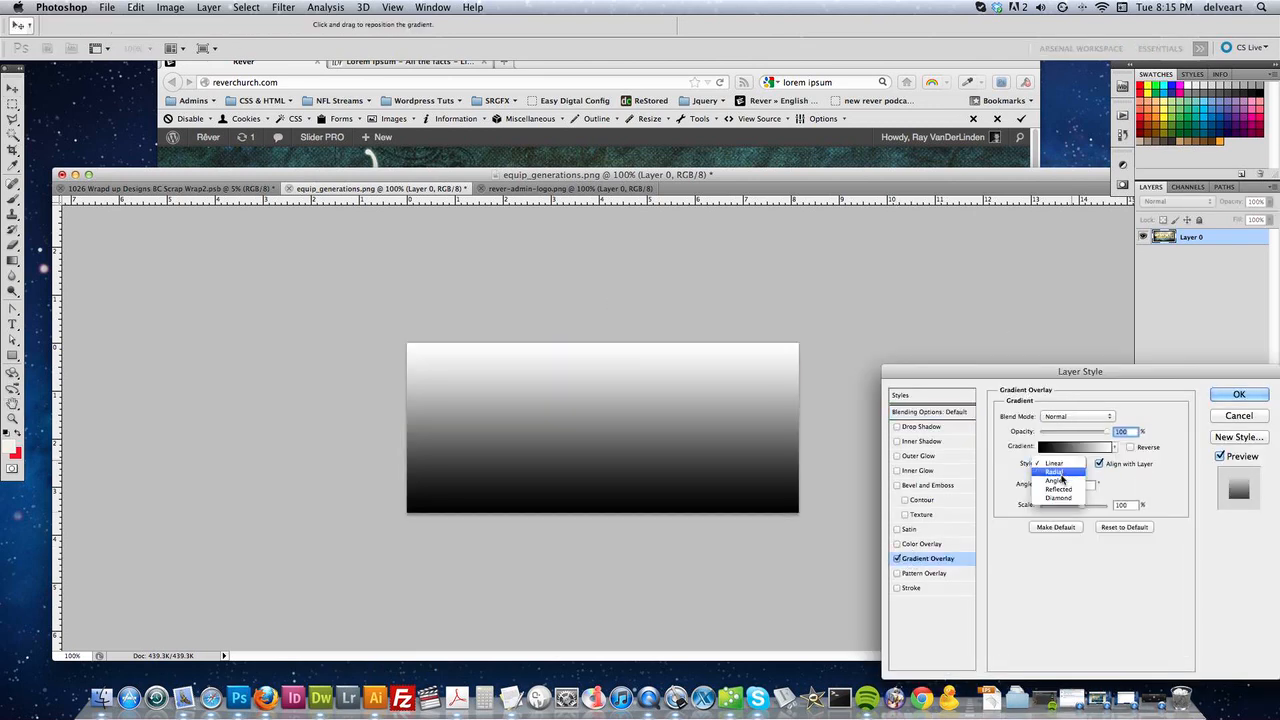
{"action": "left_click", "coordinate": [1061, 473]}
{"action": "left_click_drag", "start_coordinate": [1106, 432], "coordinate": [1055, 432]}
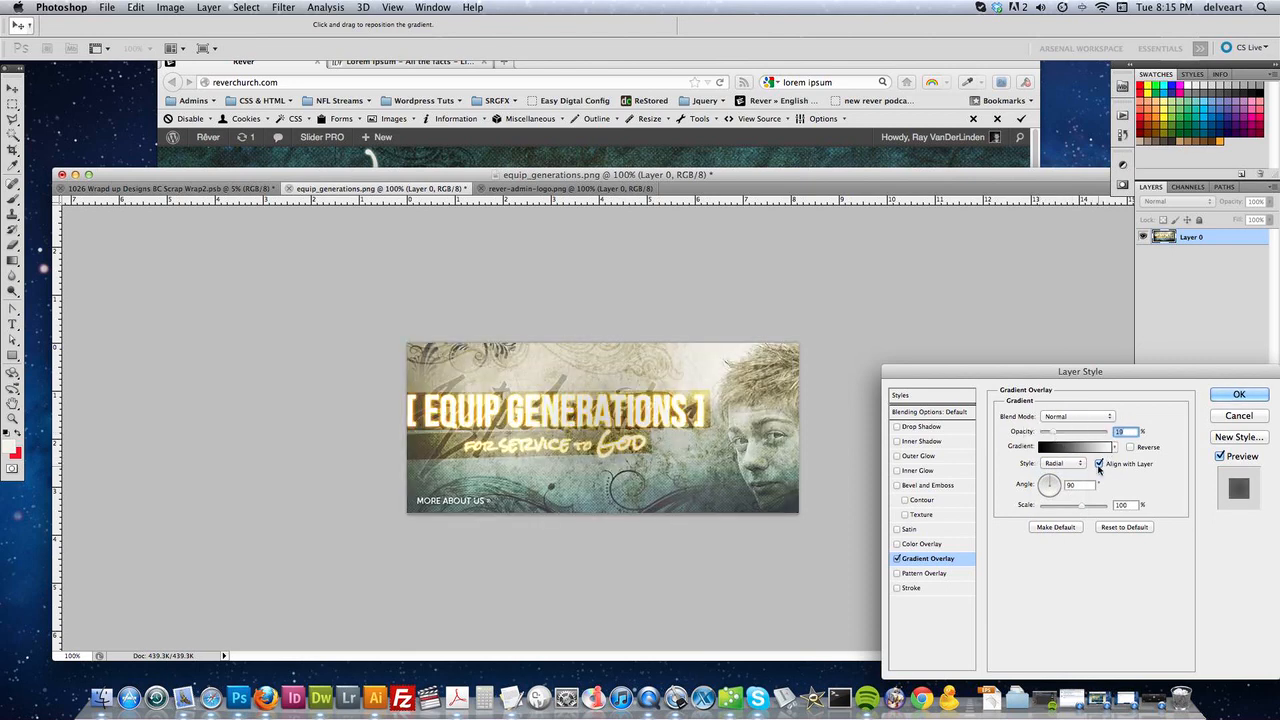
{"action": "left_click", "coordinate": [1130, 447]}
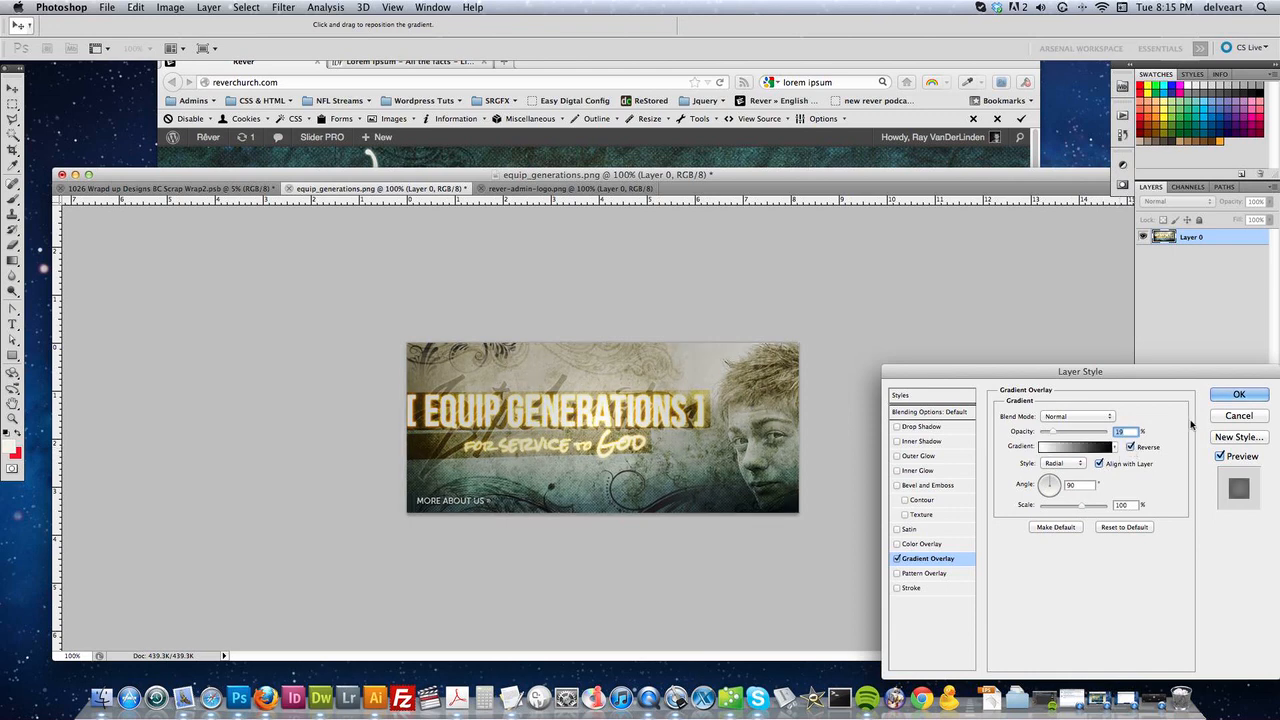
{"action": "key", "text": "Return"}
- Load the layer's contents as a selection and set the foreground color to beige #dfd4ab
{"action": "left_click", "coordinate": [1176, 240], "text": "super"}
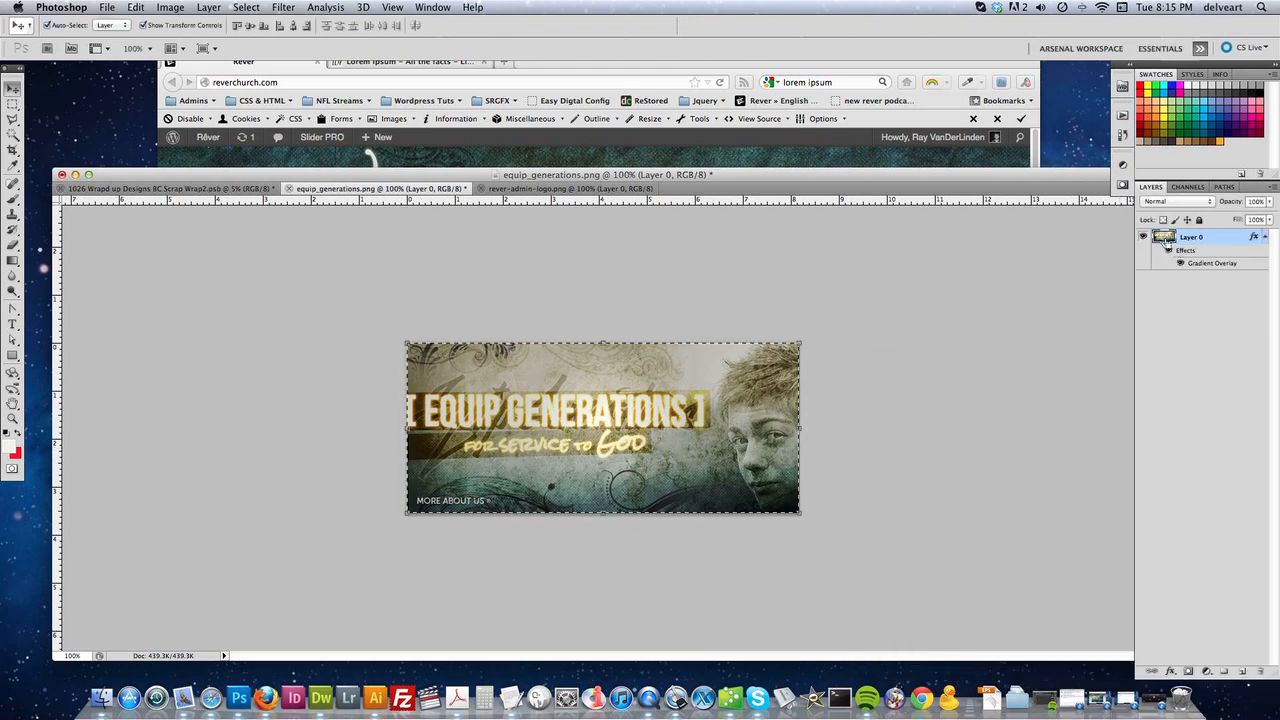
{"action": "left_click", "coordinate": [10, 445]}
{"action": "mouse_move", "coordinate": [842, 400]}
{"action": "left_mouse_down"}
{"action": "mouse_move", "coordinate": [900, 389]}
{"action": "mouse_move", "coordinate": [908, 406]}
{"action": "mouse_move", "coordinate": [872, 357]}
{"action": "left_mouse_up"}
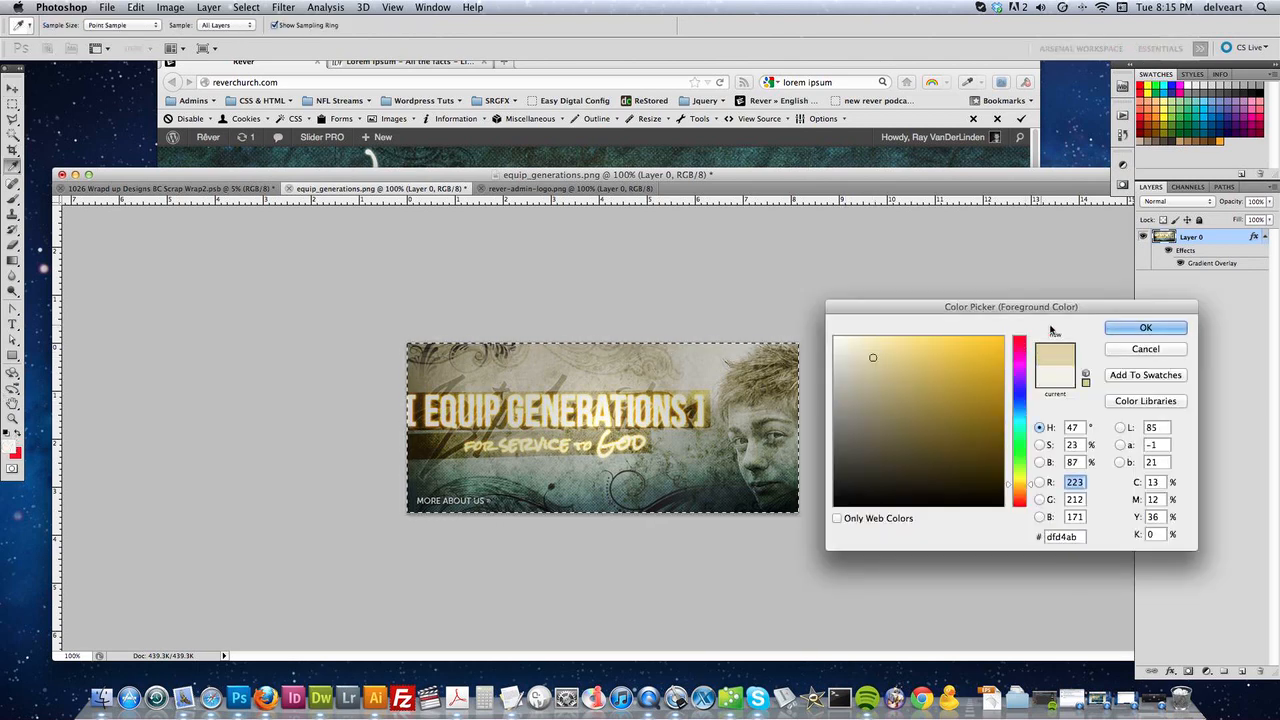
{"action": "left_click", "coordinate": [1146, 328]}
- Fill the selected banner area with the foreground color at 100% opacity in Normal mode, and deselect it
{"action": "left_click", "coordinate": [13, 107]}
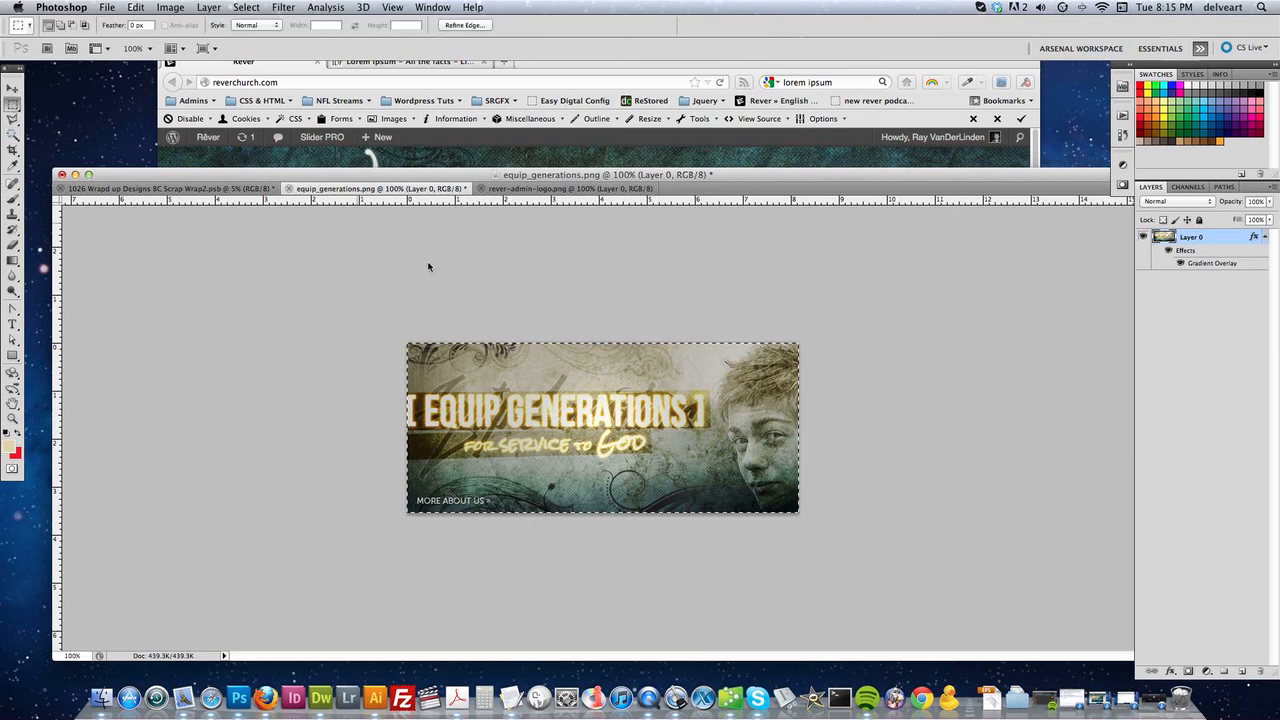
{"action": "right_click", "coordinate": [548, 390]}
{"action": "left_click", "coordinate": [565, 568]}
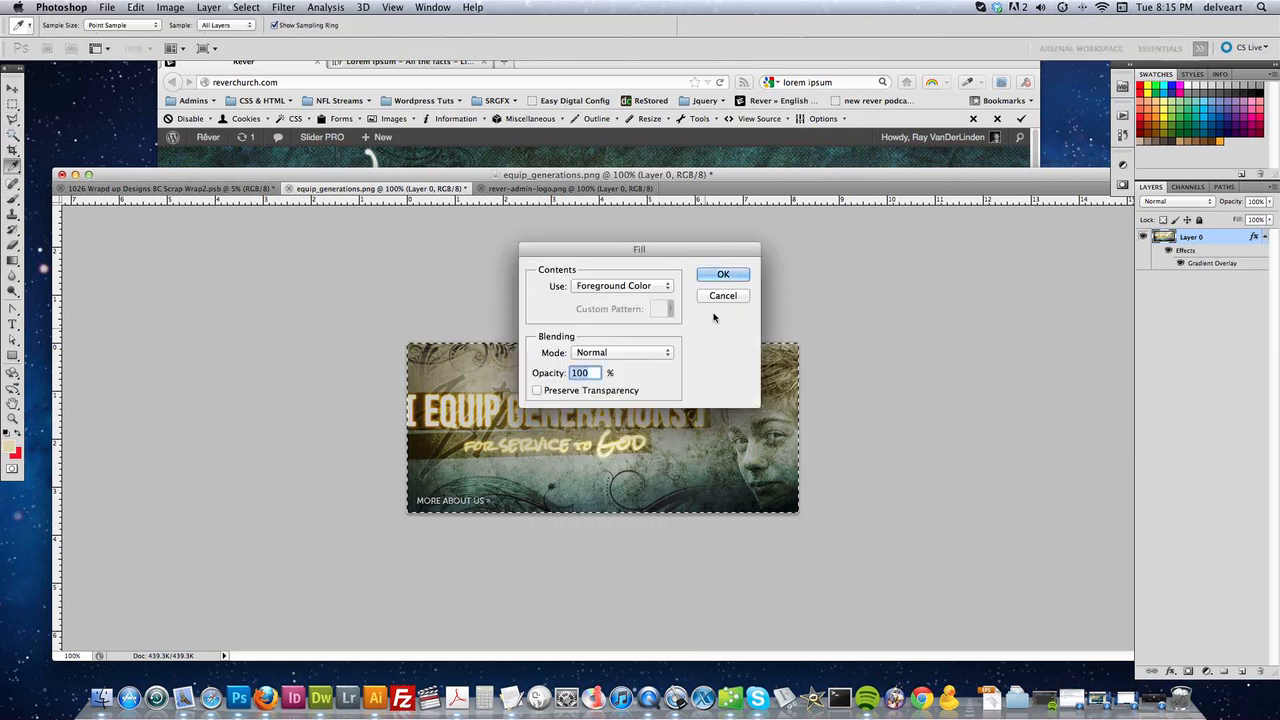
{"action": "left_click", "coordinate": [727, 276]}
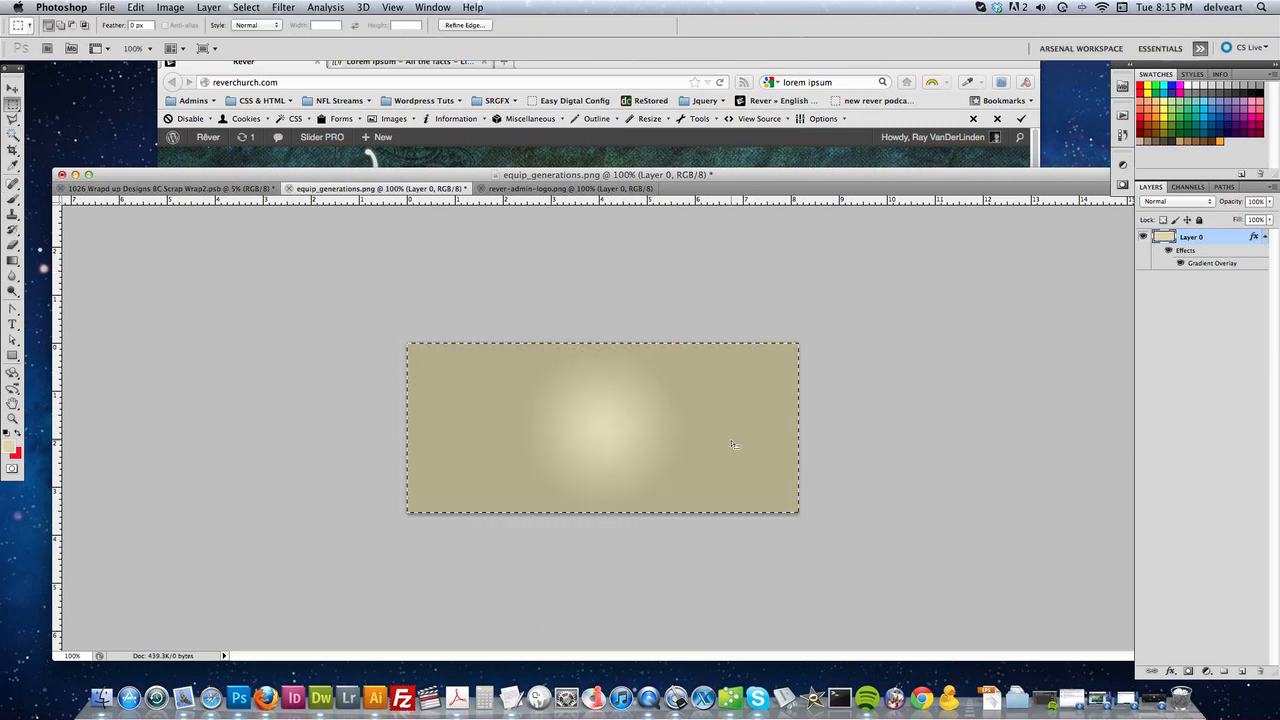
{"action": "right_click", "coordinate": [647, 401]}
{"action": "key", "text": "Return"}
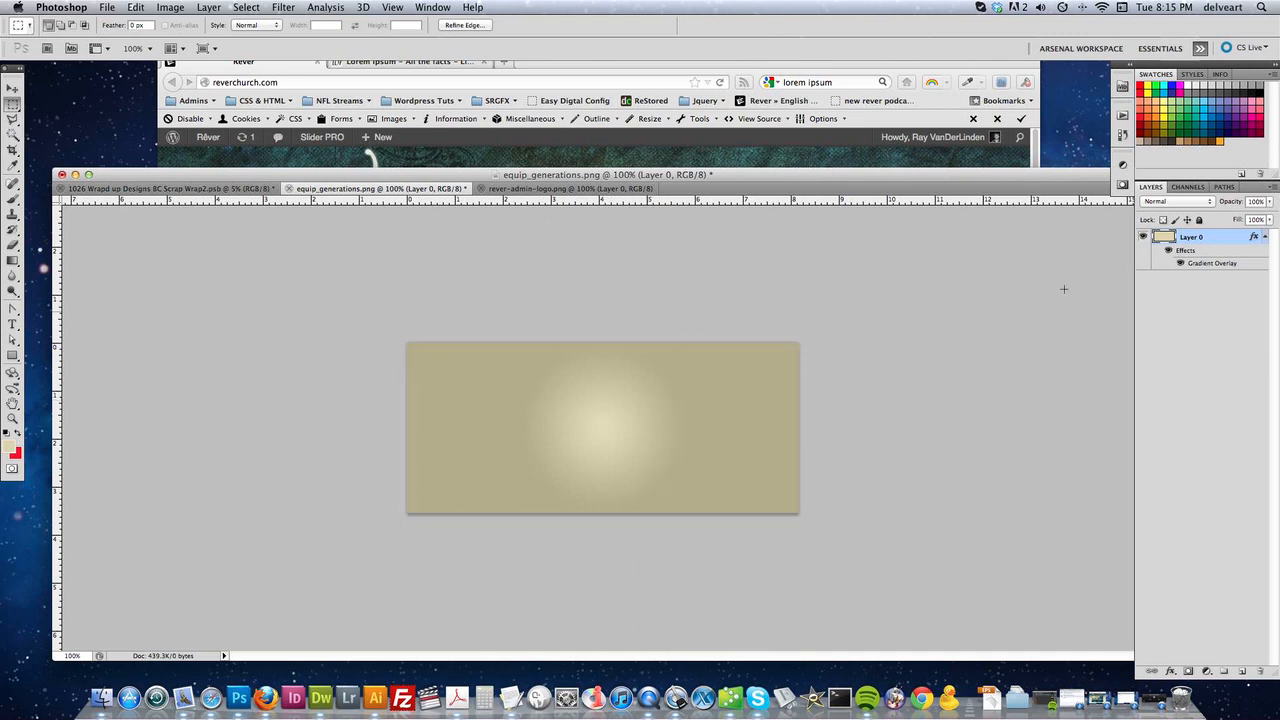
- Set the scale of Layer 0's Gradient Overlay to 150%, keeping the Normal blend mode
{"action": "double_click", "coordinate": [1212, 264]}
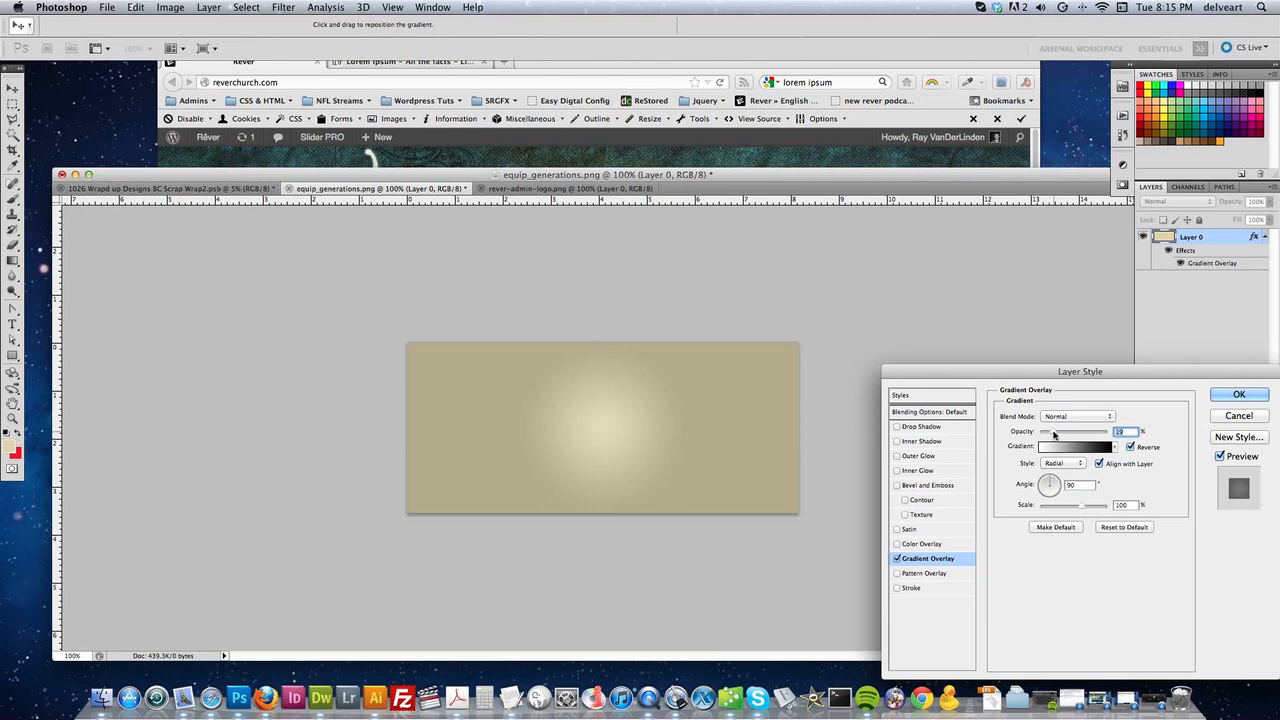
{"action": "left_click", "coordinate": [1058, 418]}
{"action": "left_click", "coordinate": [1063, 398]}
{"action": "left_click_drag", "start_coordinate": [1089, 513], "coordinate": [1104, 507]}
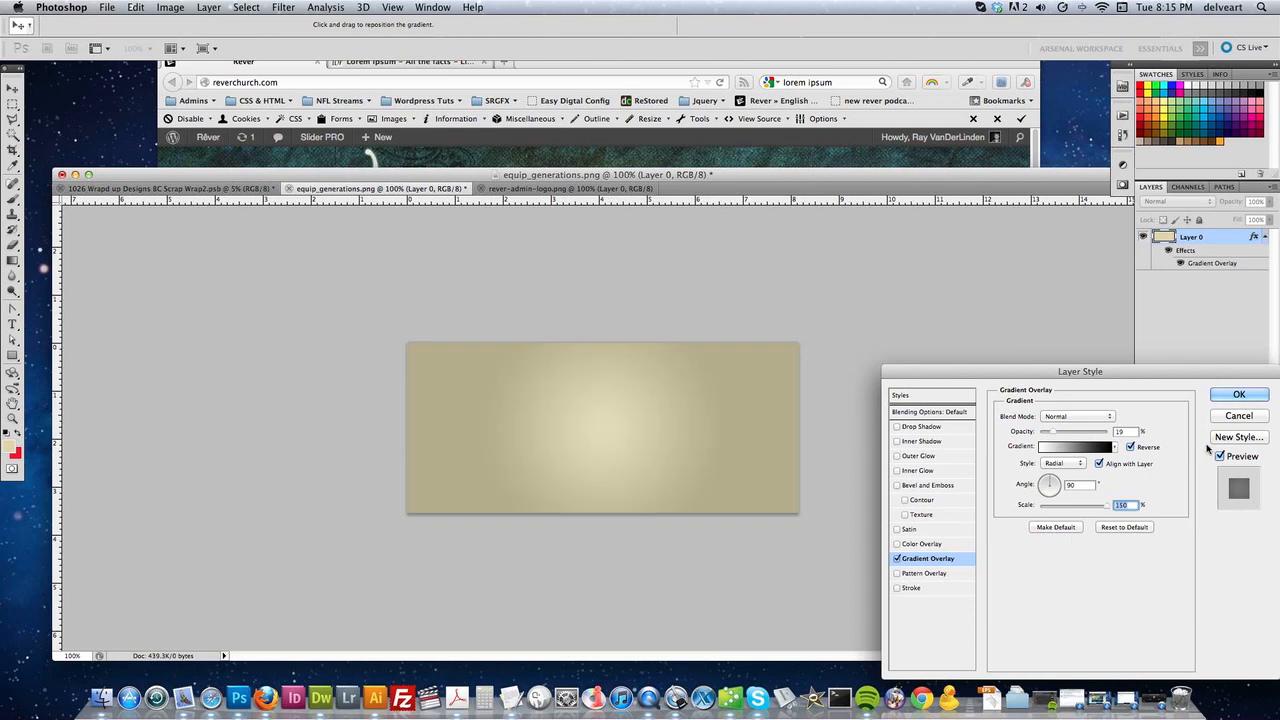
{"action": "left_click", "coordinate": [1238, 394]}
- Copy the logo layer from rever-admin-logo.png into equip_generations.png with the Move tool, centering it on the beige background
{"action": "left_click", "coordinate": [512, 188]}
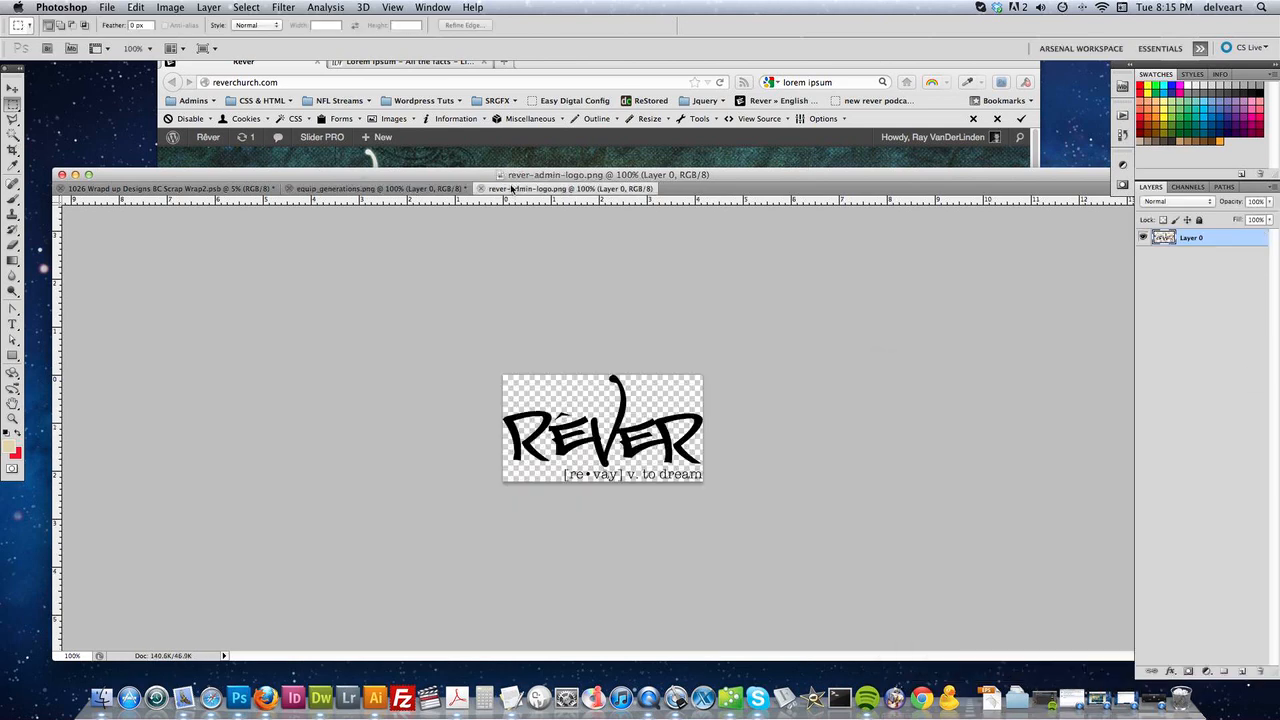
{"action": "right_click", "coordinate": [476, 418]}
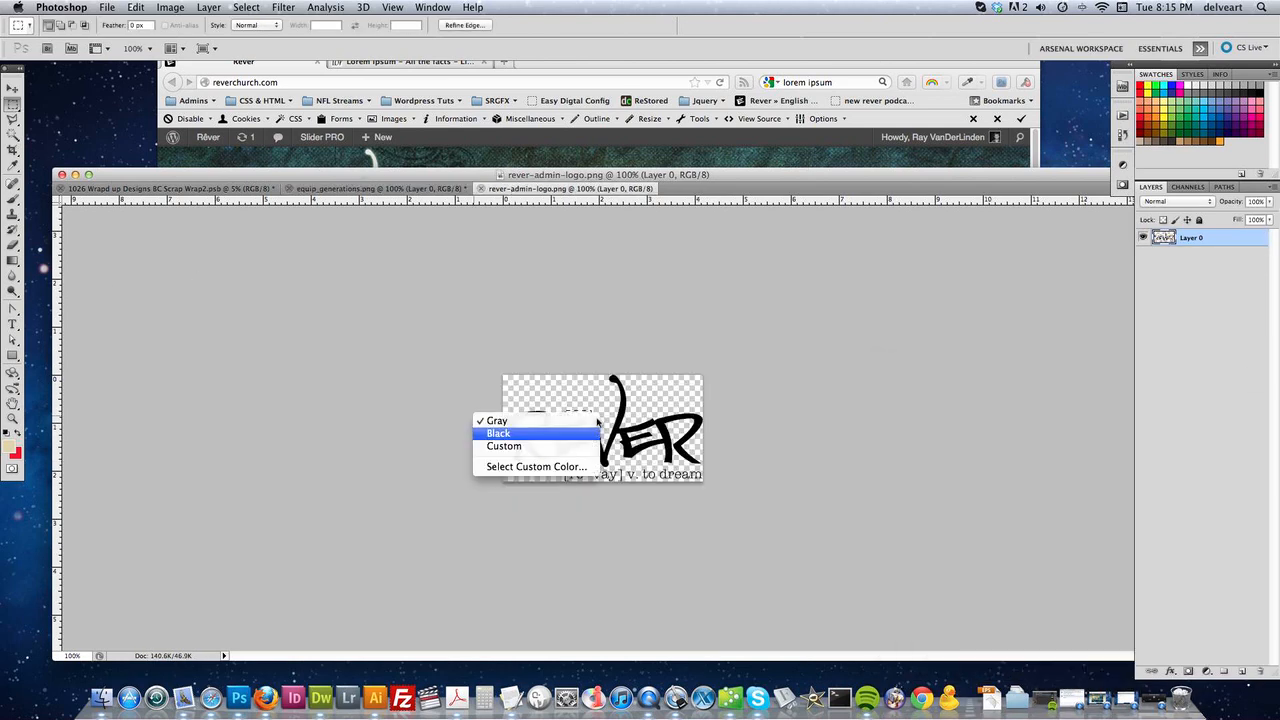
{"action": "right_click", "coordinate": [577, 385]}
{"action": "left_click", "coordinate": [610, 392]}
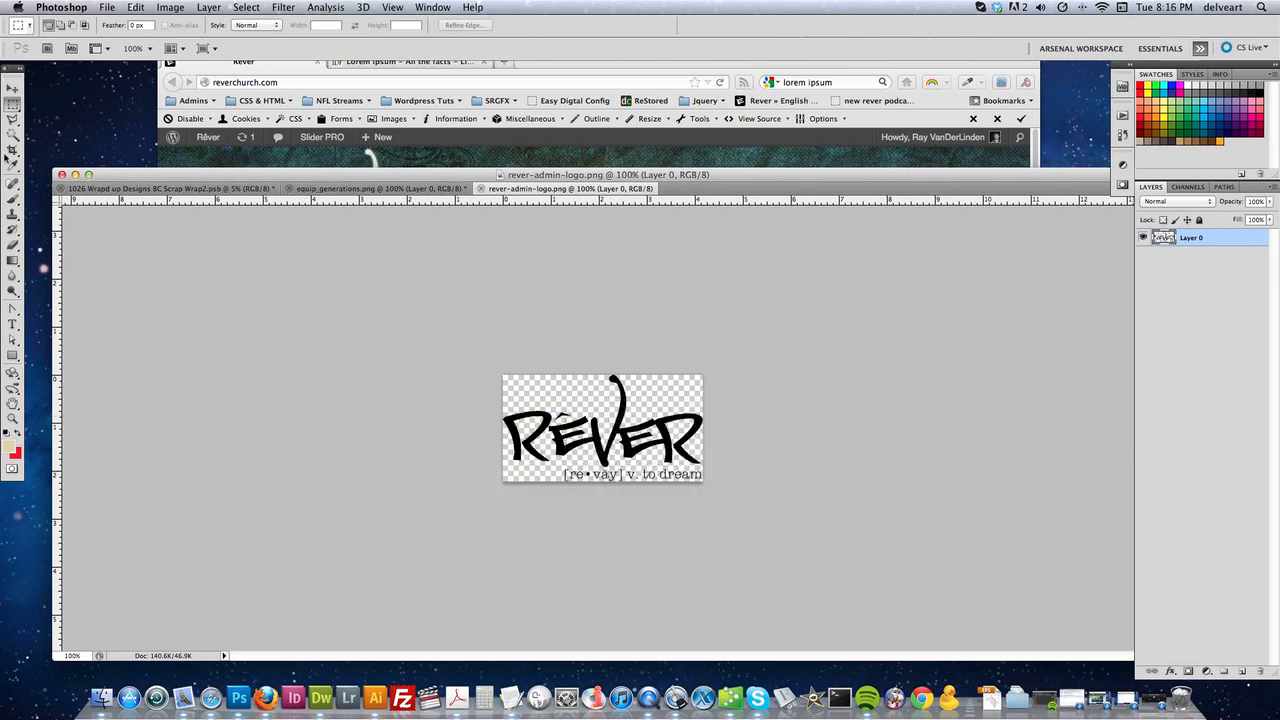
{"action": "left_click", "coordinate": [11, 90]}
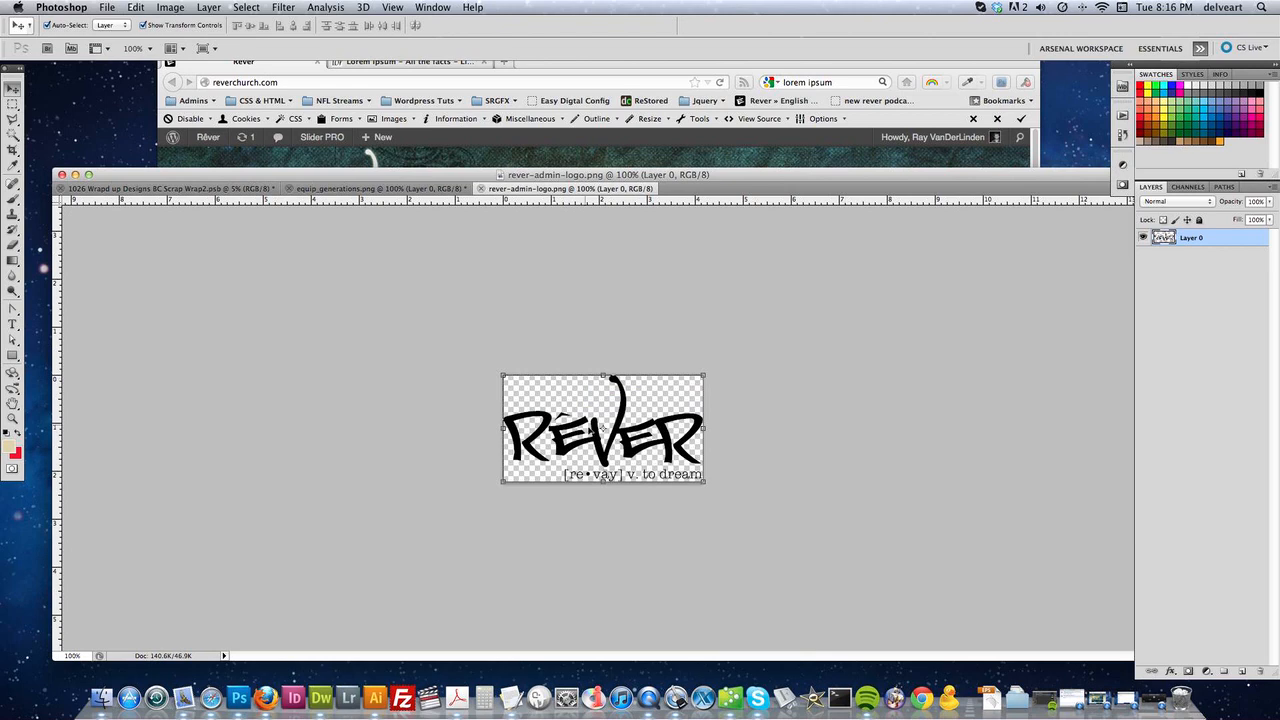
{"action": "mouse_move", "coordinate": [603, 428]}
{"action": "left_mouse_down"}
{"action": "mouse_move", "coordinate": [443, 231]}
{"action": "mouse_move", "coordinate": [417, 177]}
{"action": "mouse_move", "coordinate": [600, 435]}
{"action": "left_mouse_up"}
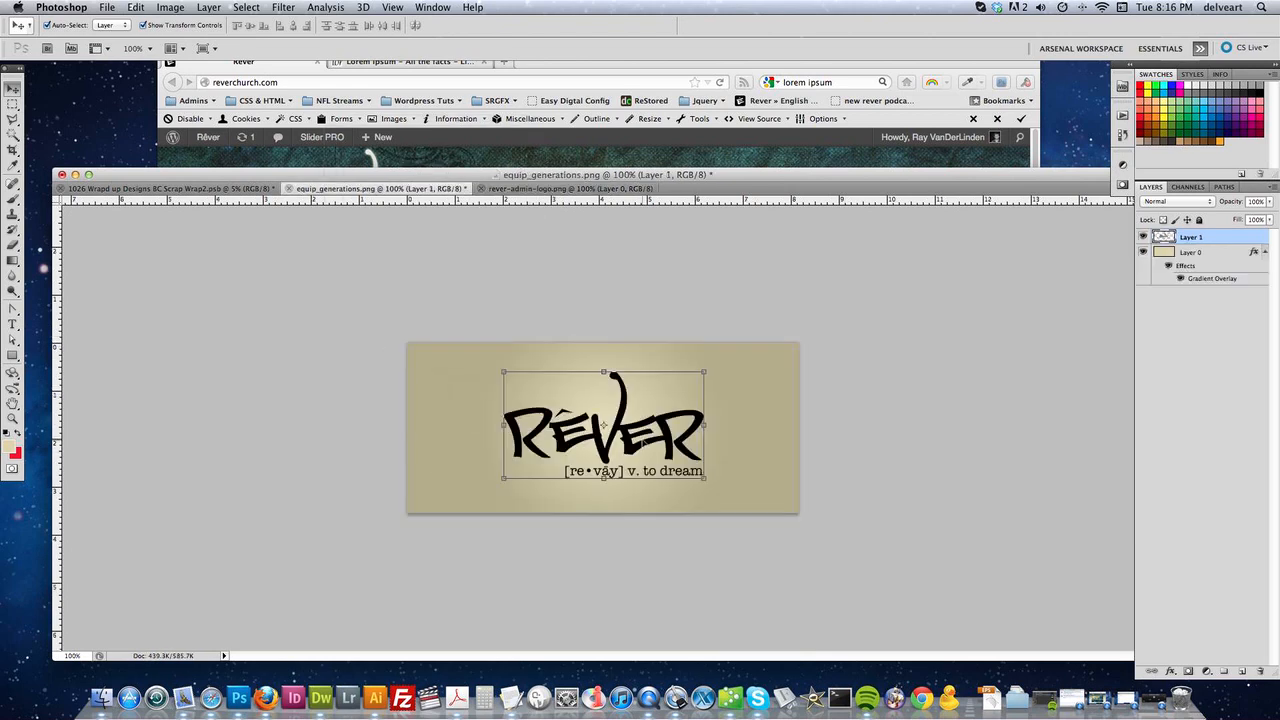
- Set up a Save for Web & Devices export of the banner as JPEG with quality 70
{"action": "left_click", "coordinate": [108, 7]}
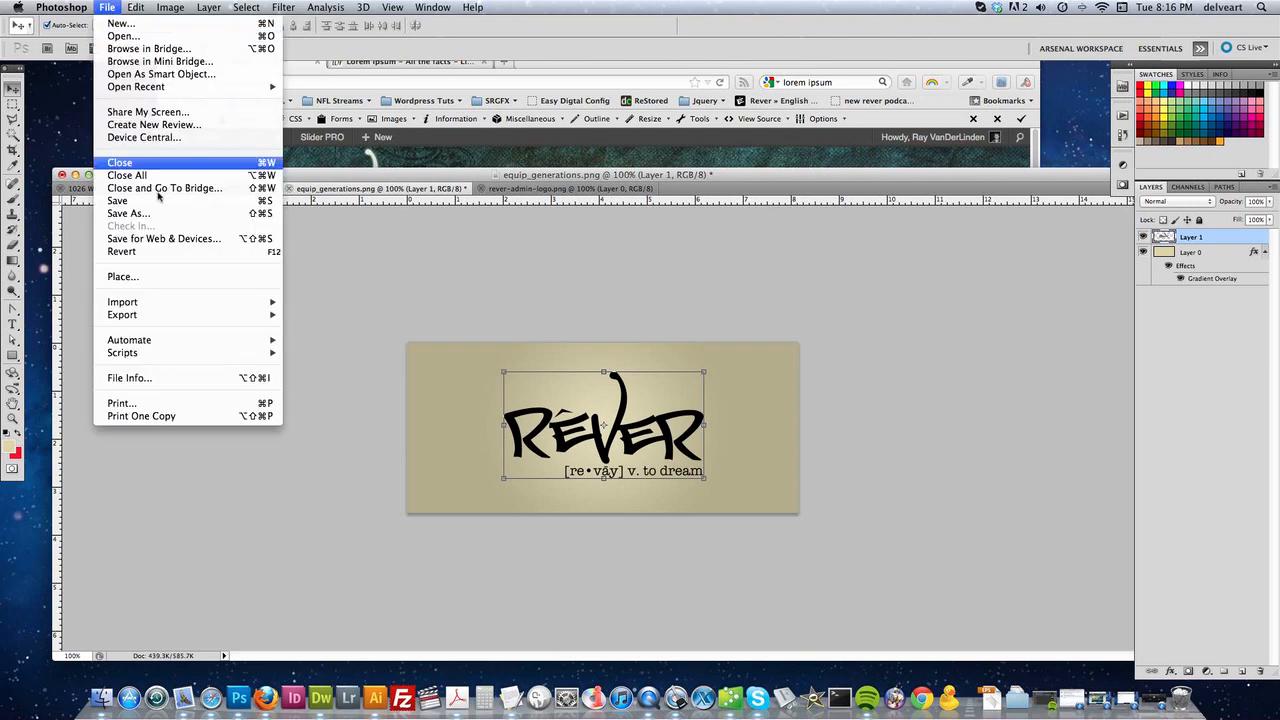
{"action": "left_click", "coordinate": [150, 241]}
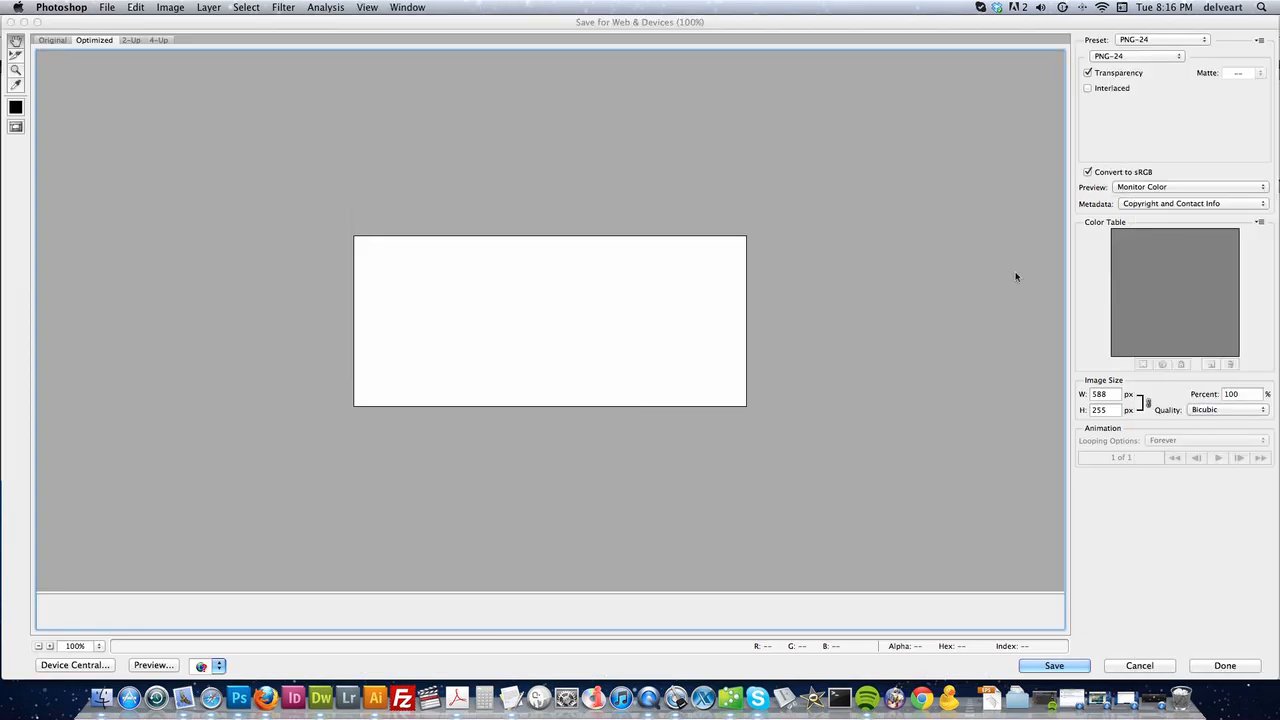
{"action": "left_click", "coordinate": [1130, 57]}
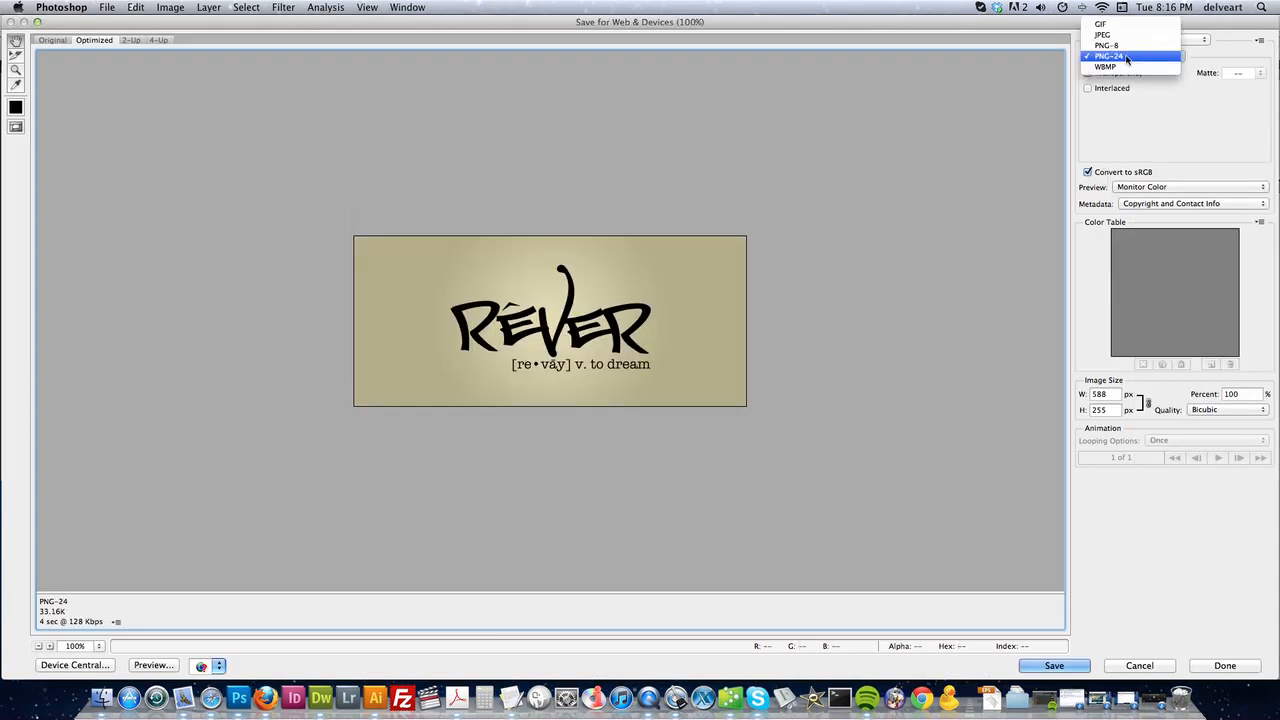
{"action": "left_click", "coordinate": [1106, 35]}
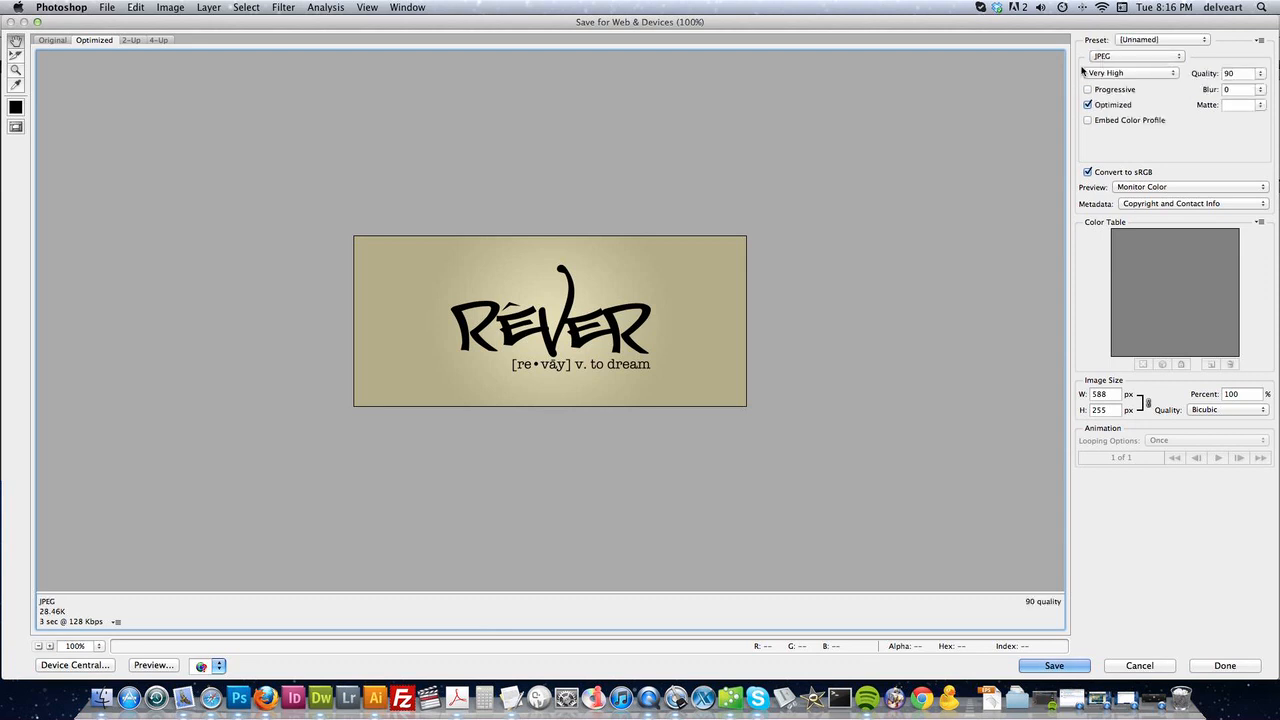
{"action": "double_click", "coordinate": [1230, 73]}
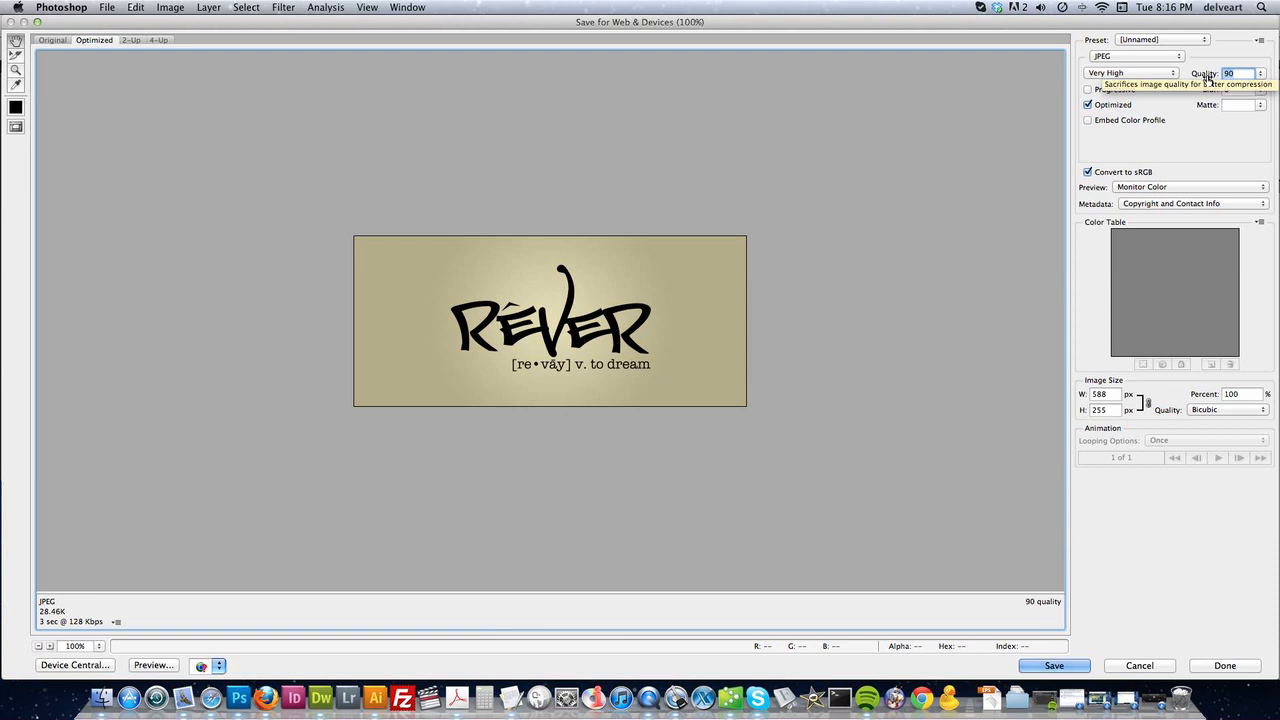
{"action": "type", "text": "70"}
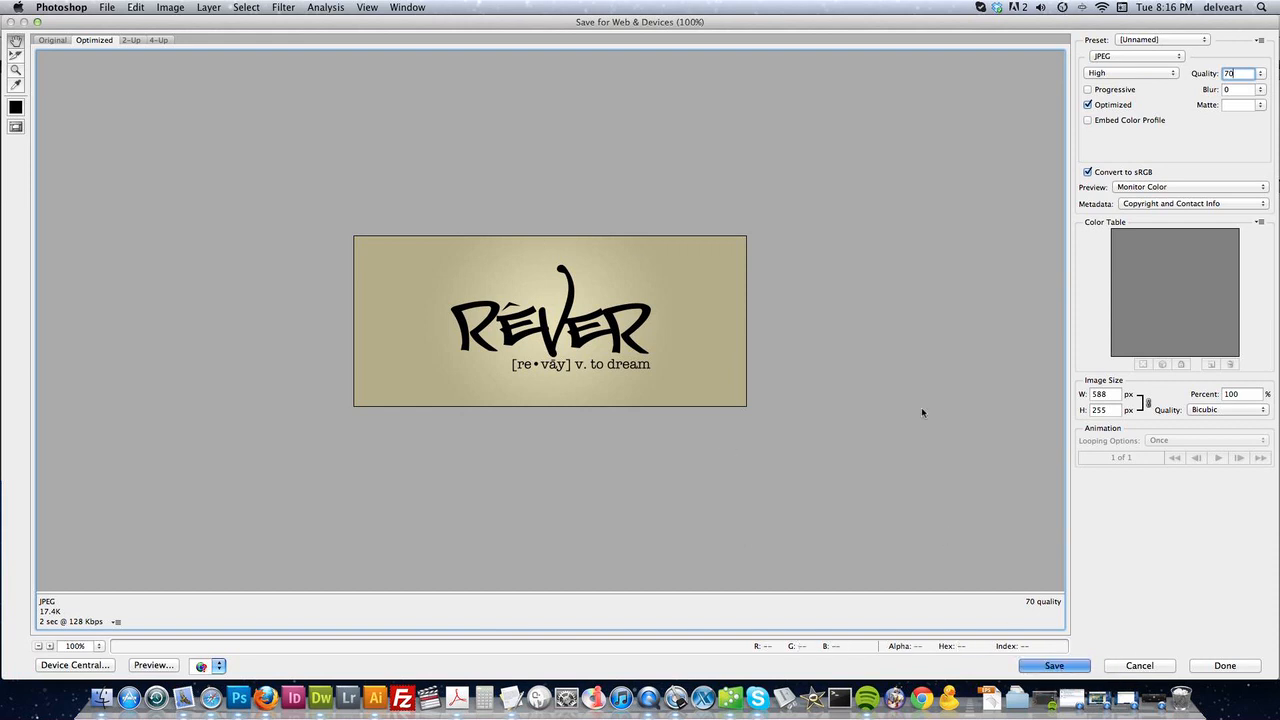
- Save the optimized image to the Desktop as rever-rotator.jpg
{"action": "key", "text": "Return"}
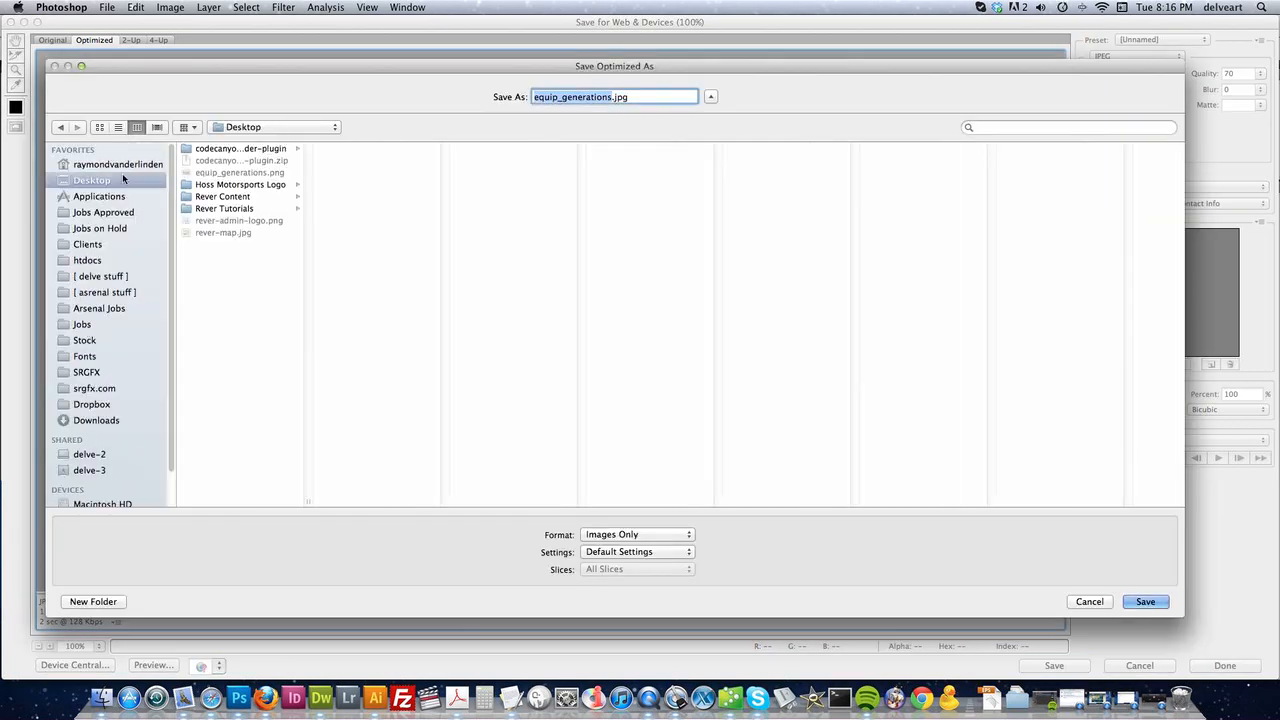
{"action": "type", "text": "rever-"}
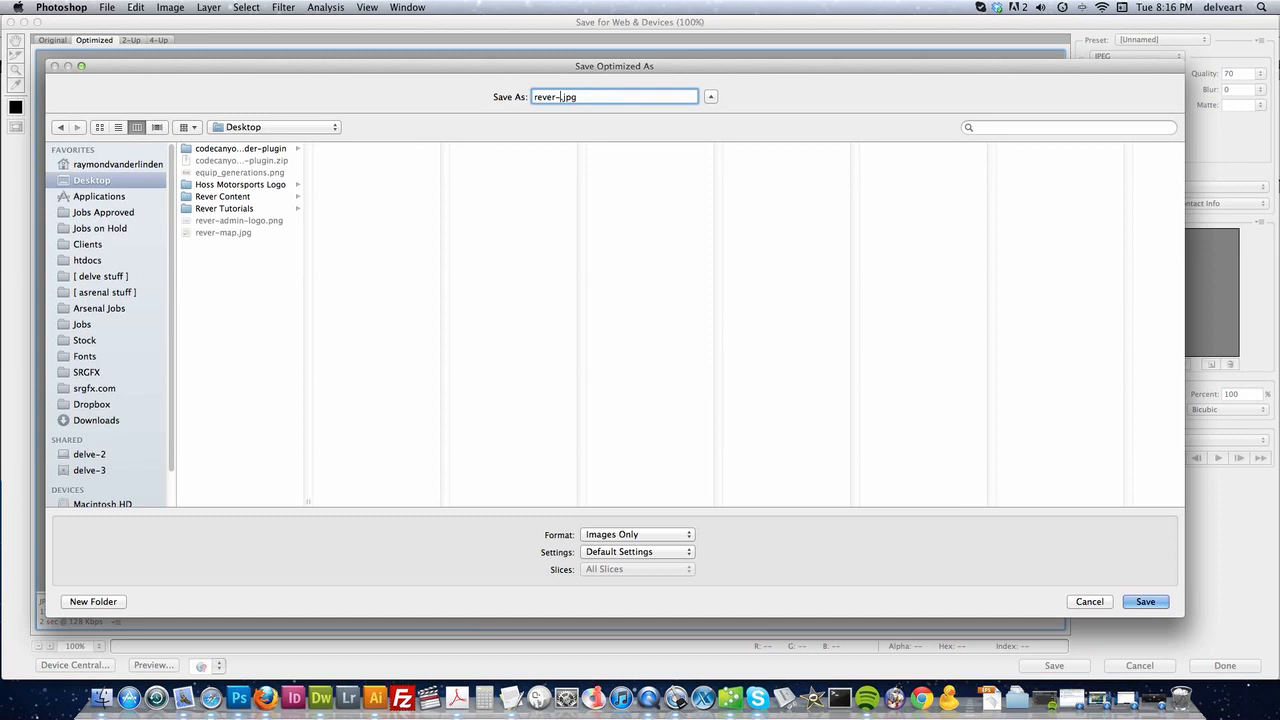
{"action": "type", "text": "t"}
{"action": "key", "text": "BackSpace"}
{"action": "type", "text": "rotator"}
{"action": "left_click", "coordinate": [1137, 603]}
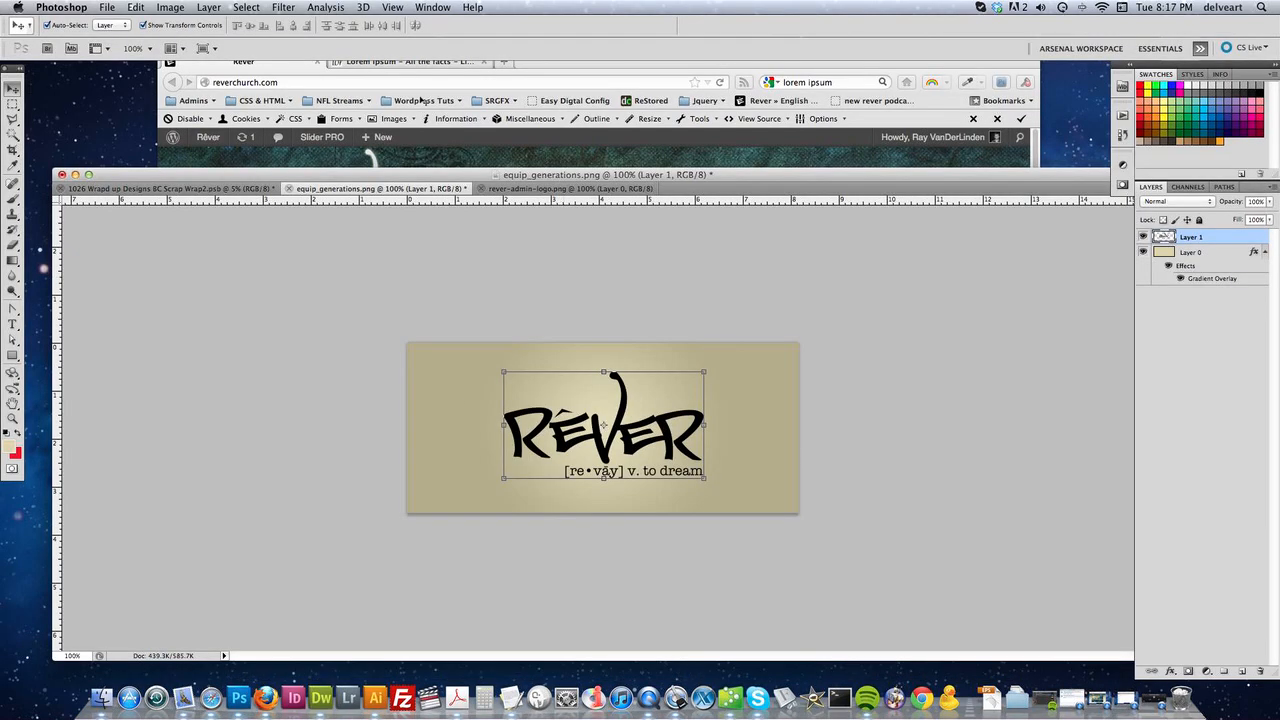
- Switch to Firefox, enter the Rêver site's WordPress dashboard and open the Home Main Rotator slider in Slider PRO for editing
{"action": "left_click", "coordinate": [447, 154]}
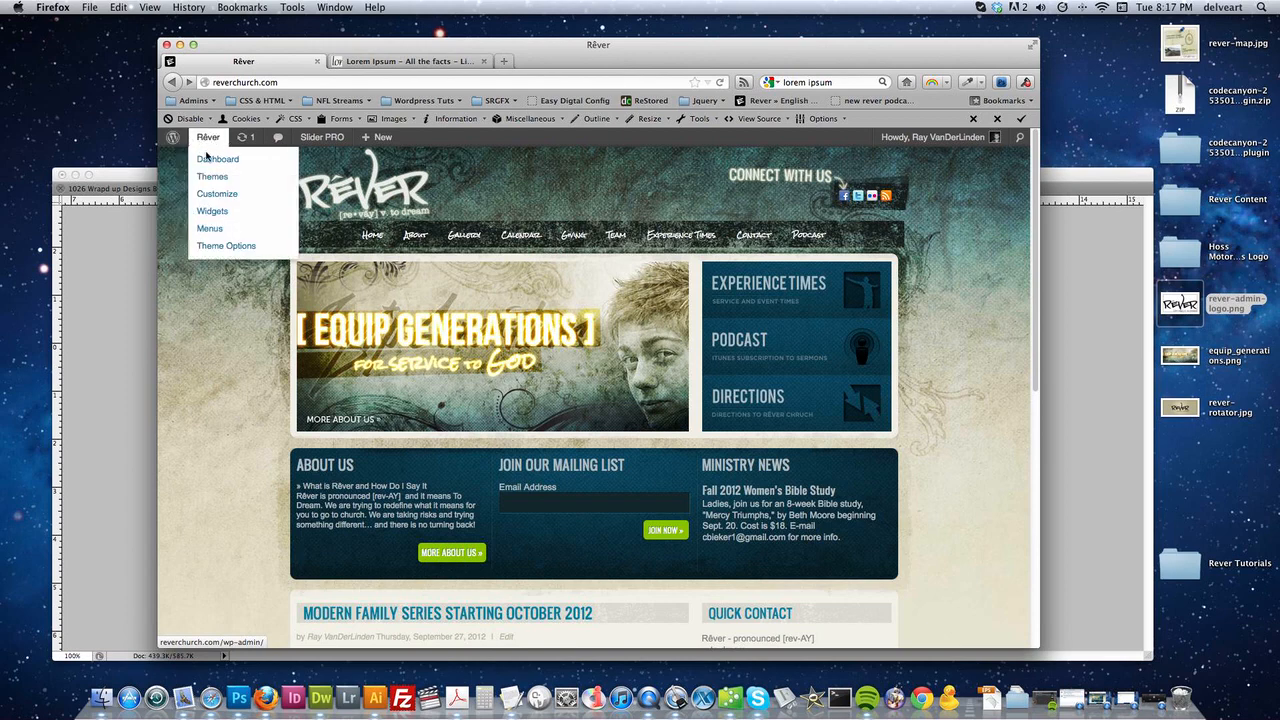
{"action": "mouse_move", "coordinate": [207, 137]}
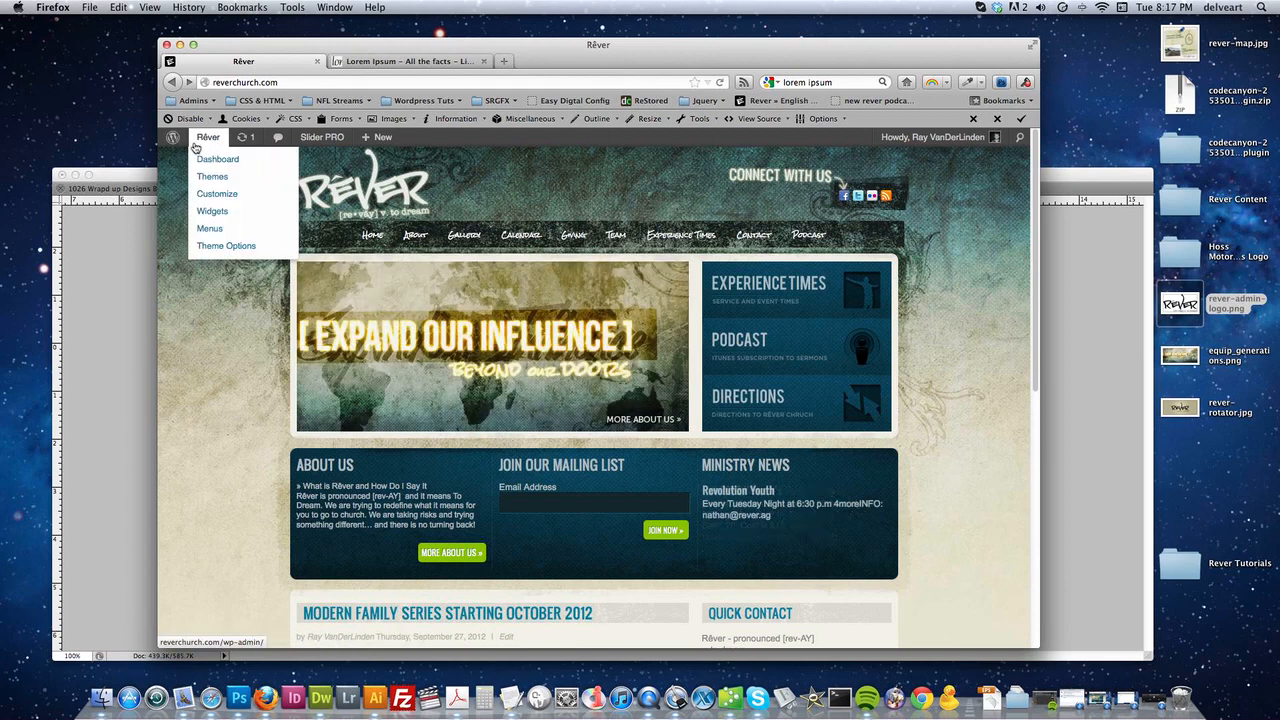
{"action": "left_click", "coordinate": [210, 140]}
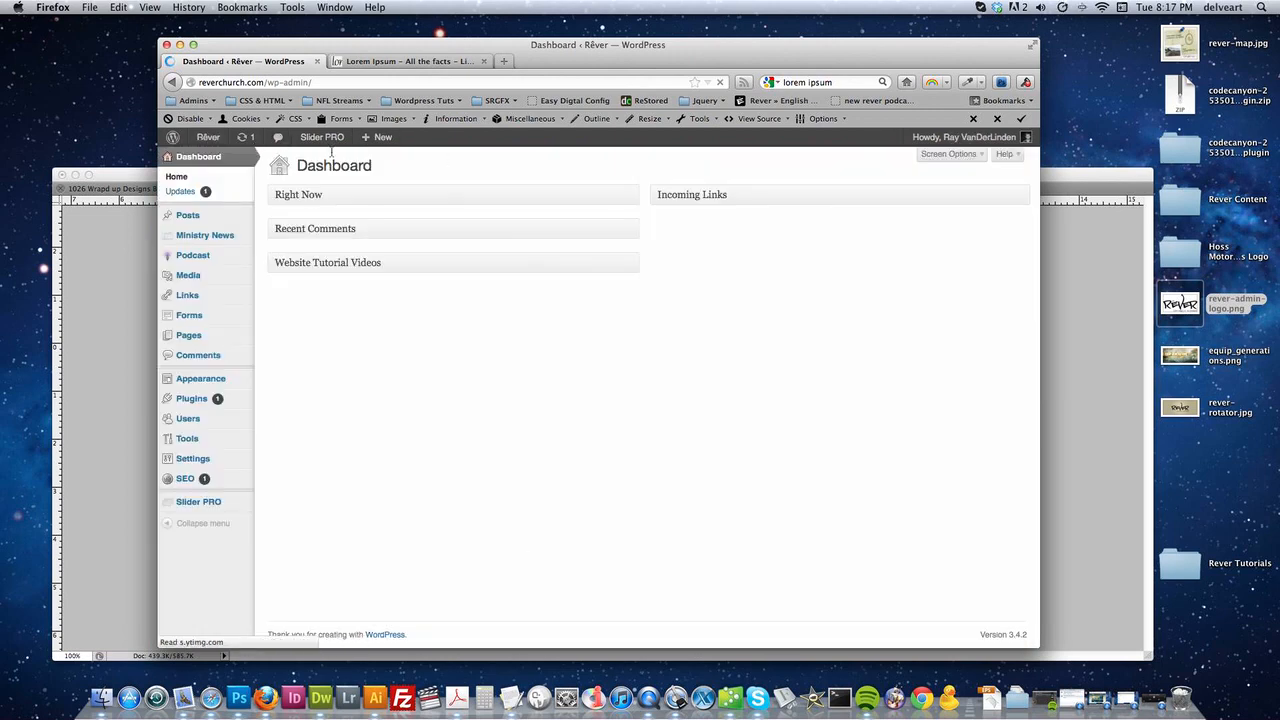
{"action": "mouse_move", "coordinate": [325, 140]}
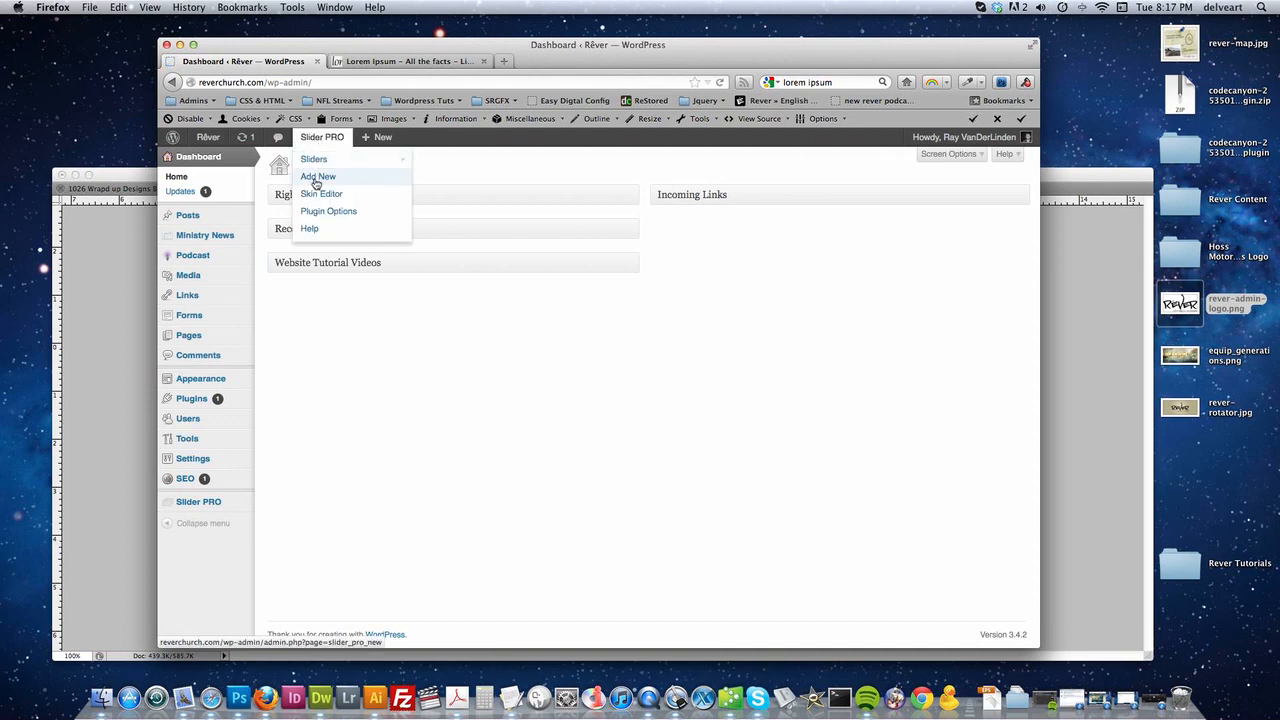
{"action": "mouse_move", "coordinate": [321, 167]}
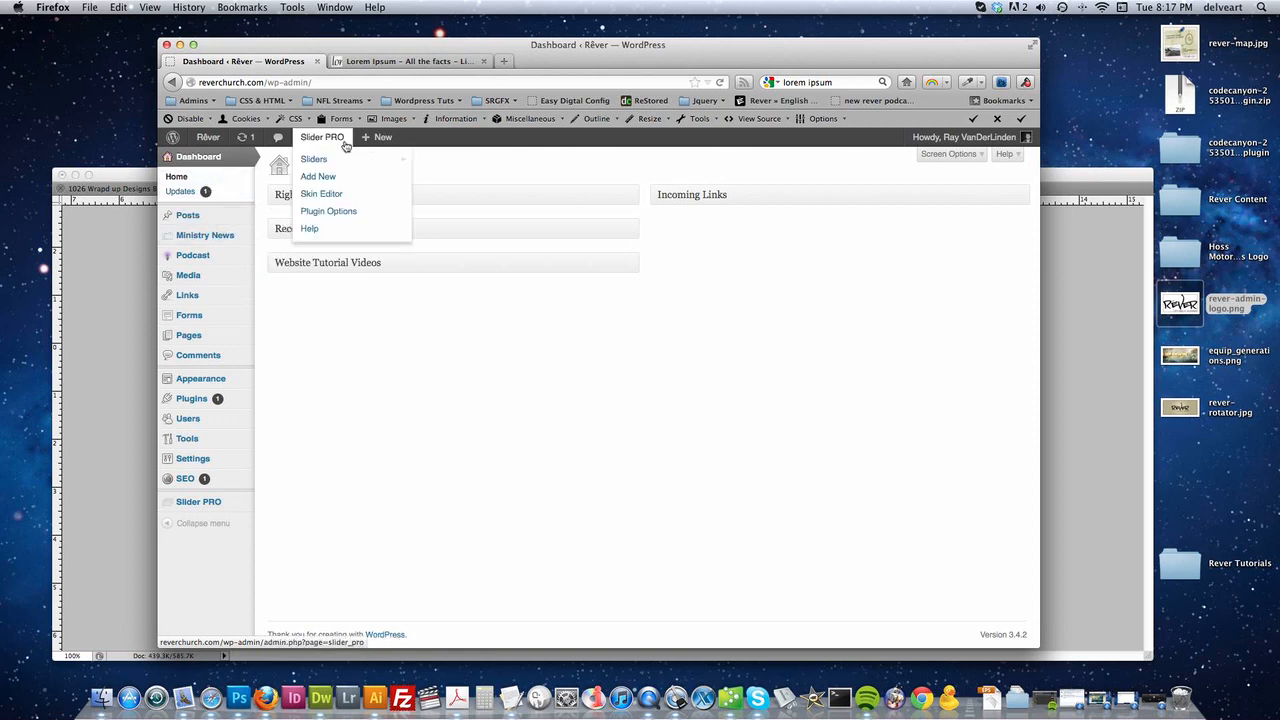
{"action": "left_click", "coordinate": [437, 162]}
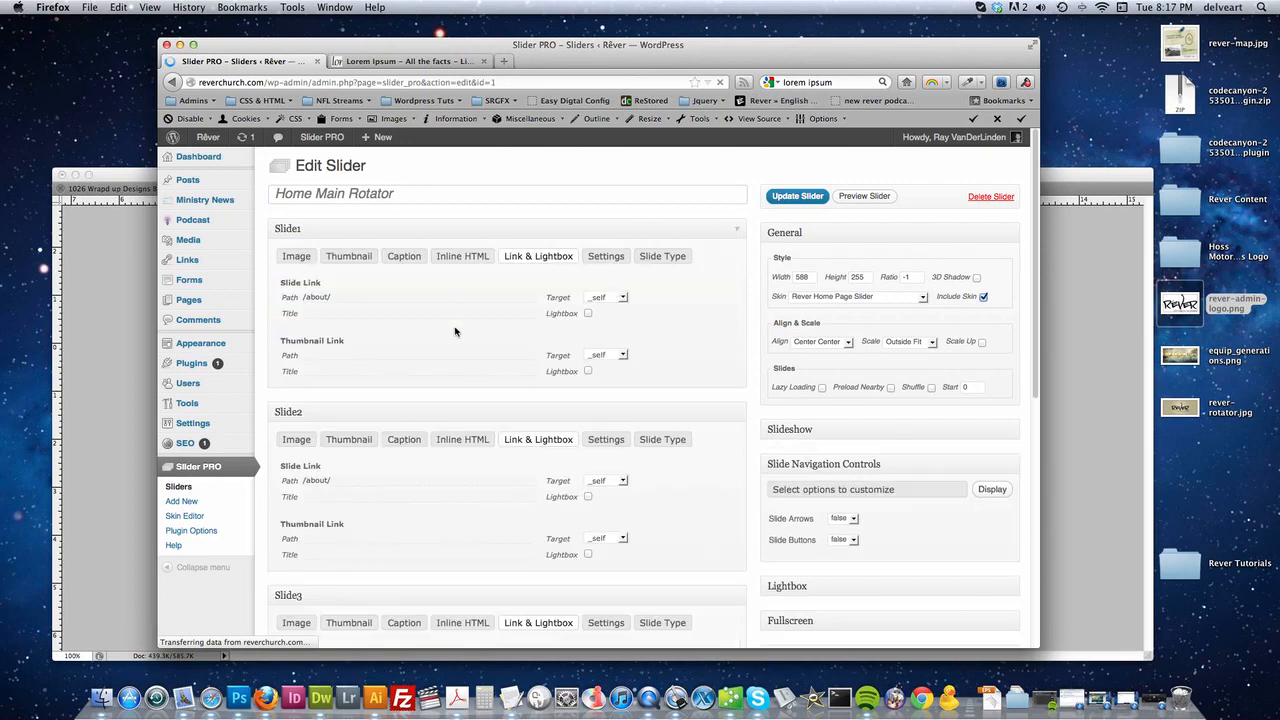
- Reorder the slides of the Home Main Rotator by moving Slide3 above Slide2
{"action": "scroll", "coordinate": [815, 392], "scroll_direction": "down", "scroll_amount": 5}
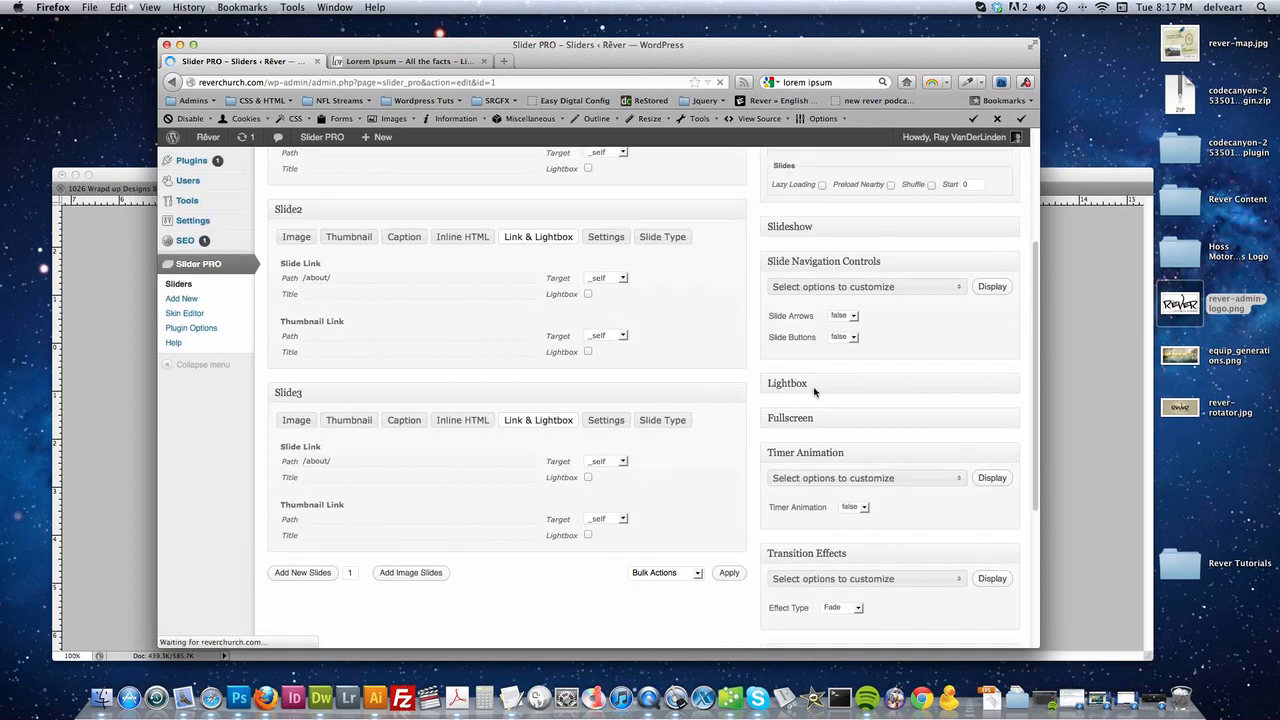
{"action": "left_click_drag", "start_coordinate": [526, 383], "coordinate": [540, 210]}
{"action": "scroll", "coordinate": [660, 410], "scroll_direction": "up", "scroll_amount": 2}
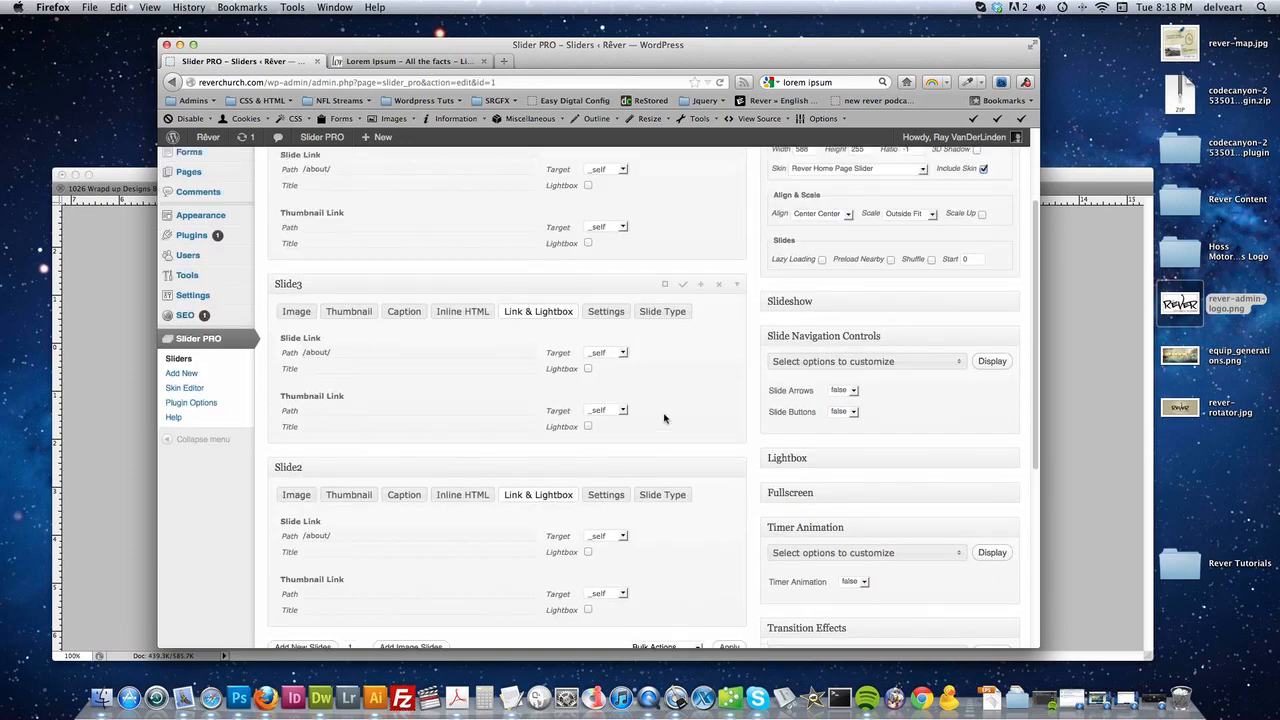
{"action": "scroll", "coordinate": [664, 418], "scroll_direction": "up", "scroll_amount": 3}
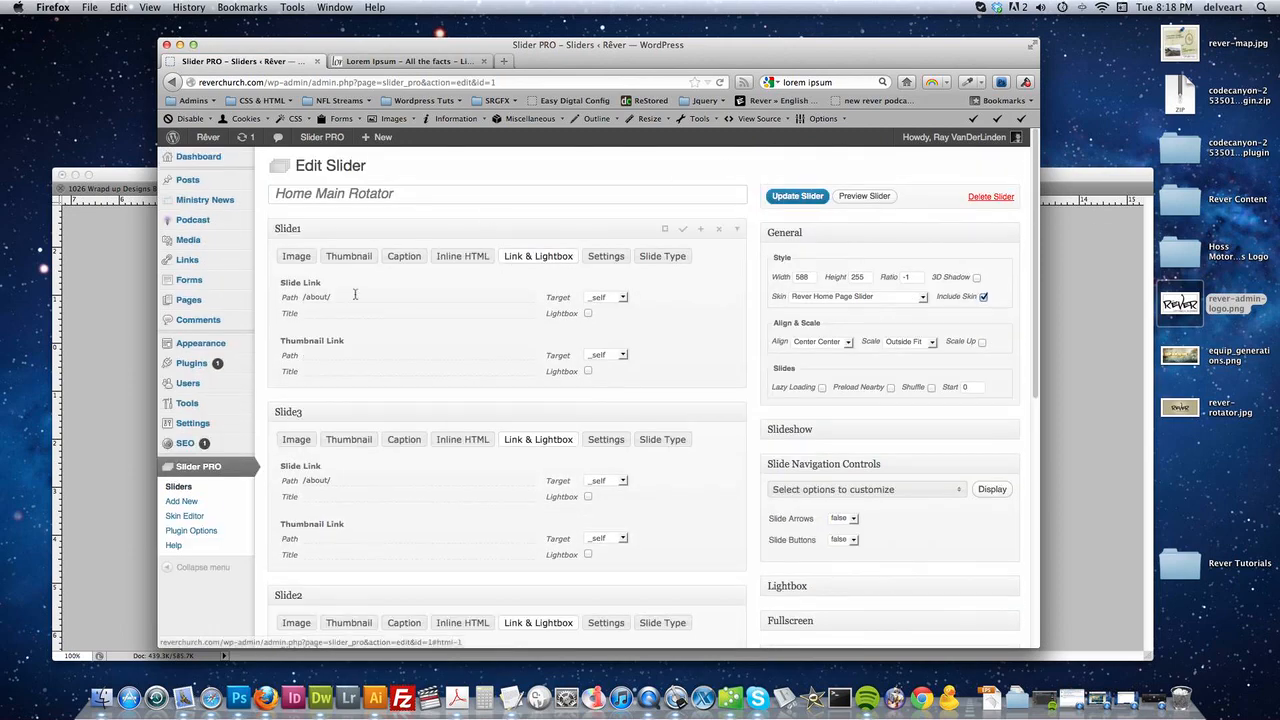
- Add one new slide at the end of the slider and check the images available for it in the media loader
{"action": "scroll", "coordinate": [620, 340], "scroll_direction": "down", "scroll_amount": 10}
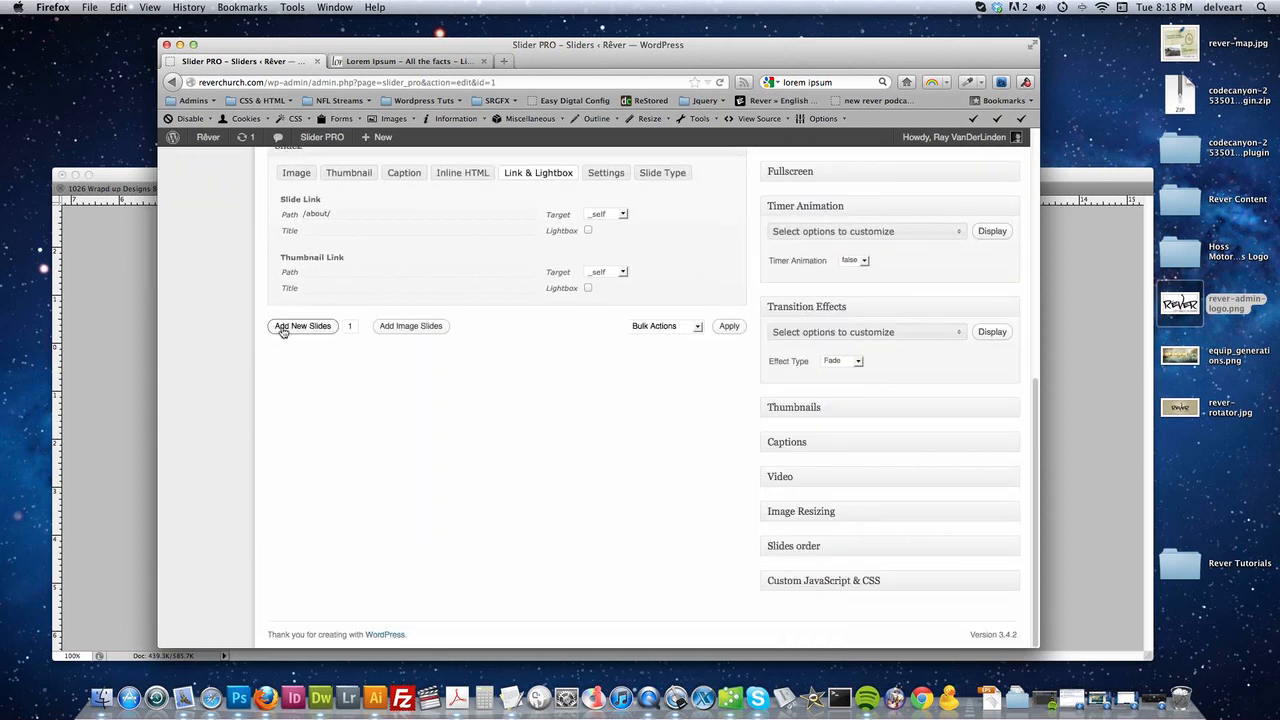
{"action": "left_click", "coordinate": [293, 330]}
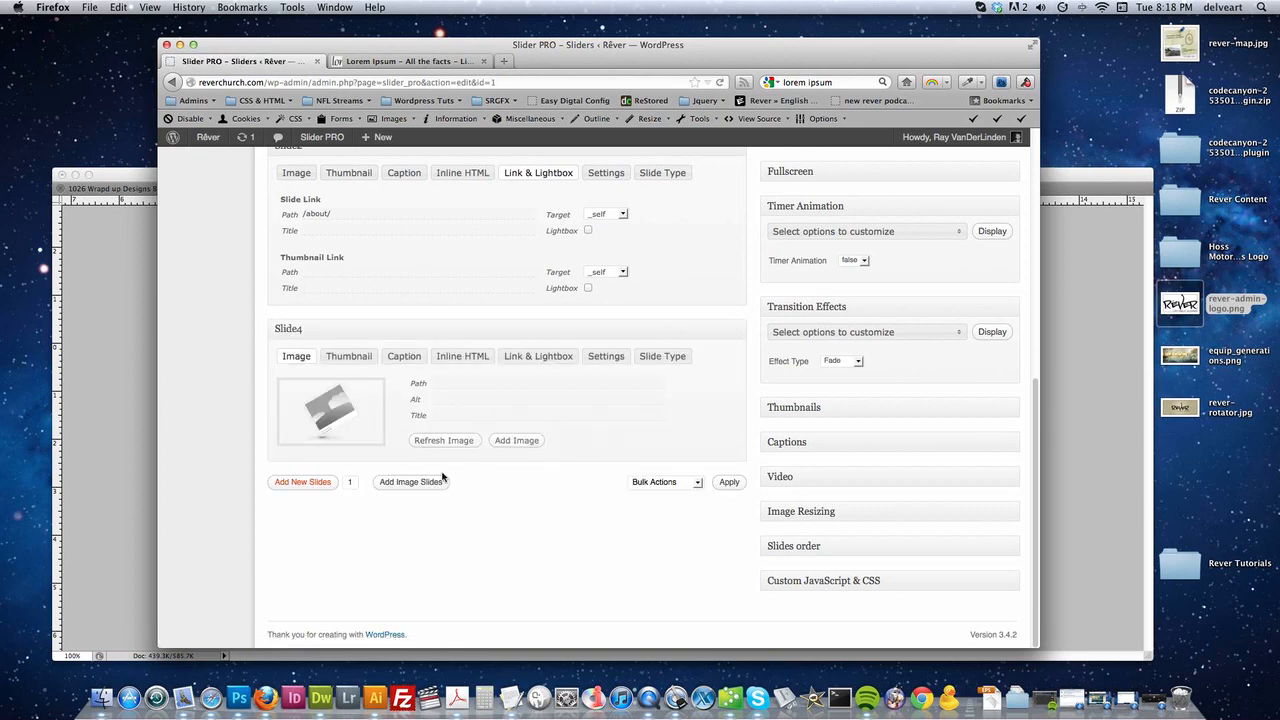
{"action": "left_click", "coordinate": [512, 441]}
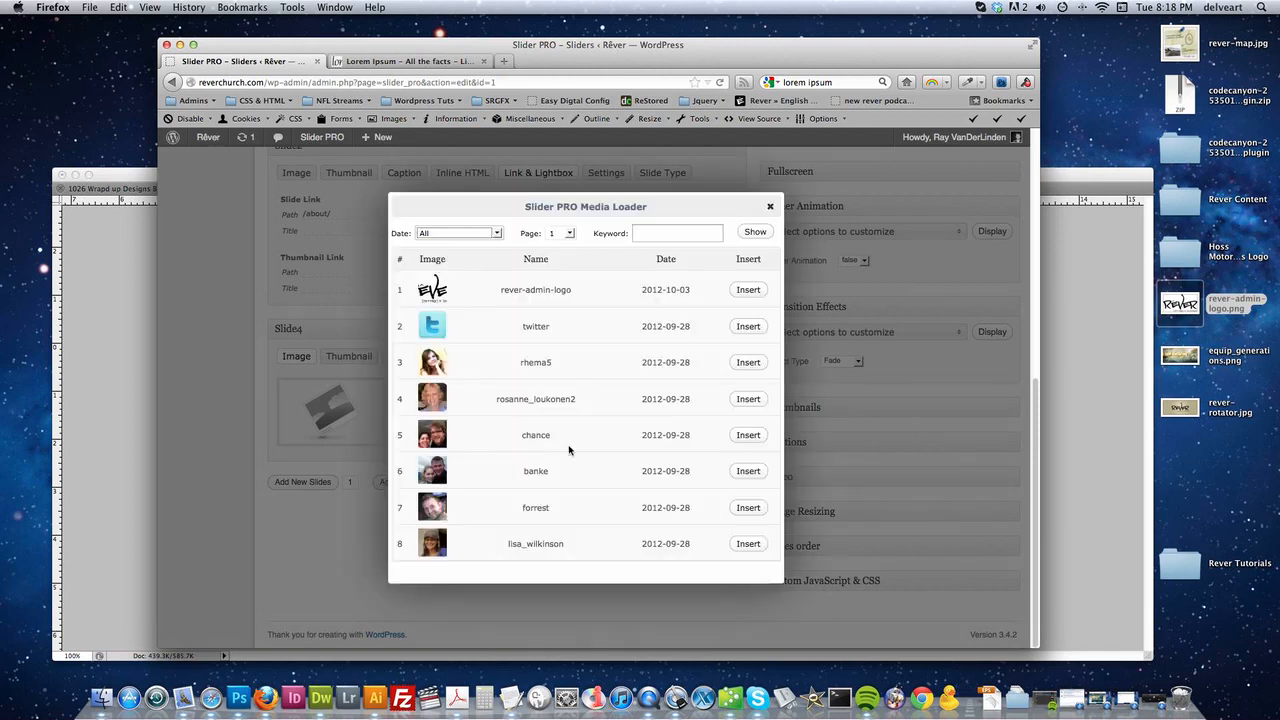
{"action": "left_click", "coordinate": [770, 206]}
- Open the WordPress Upload New Media page in a separate browser tab, keeping the slider editor open
{"action": "scroll", "coordinate": [380, 309], "scroll_direction": "up", "scroll_amount": 4}
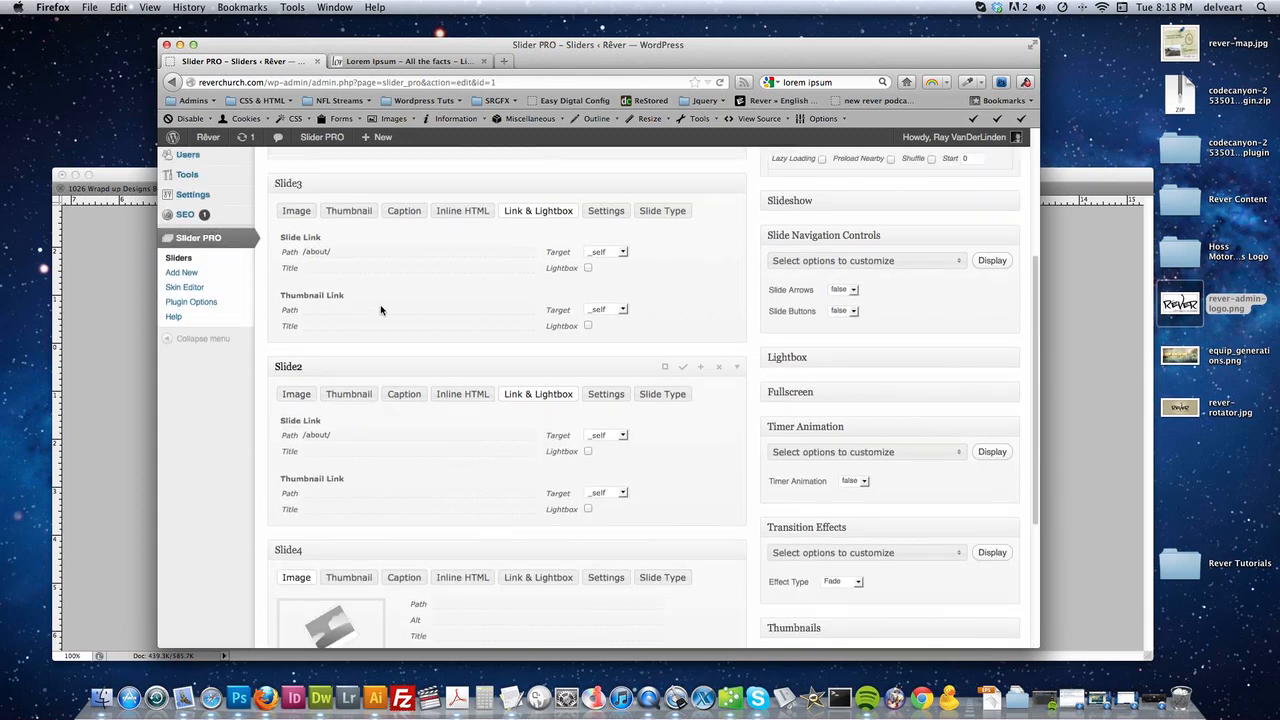
{"action": "scroll", "coordinate": [380, 309], "scroll_direction": "up", "scroll_amount": 3}
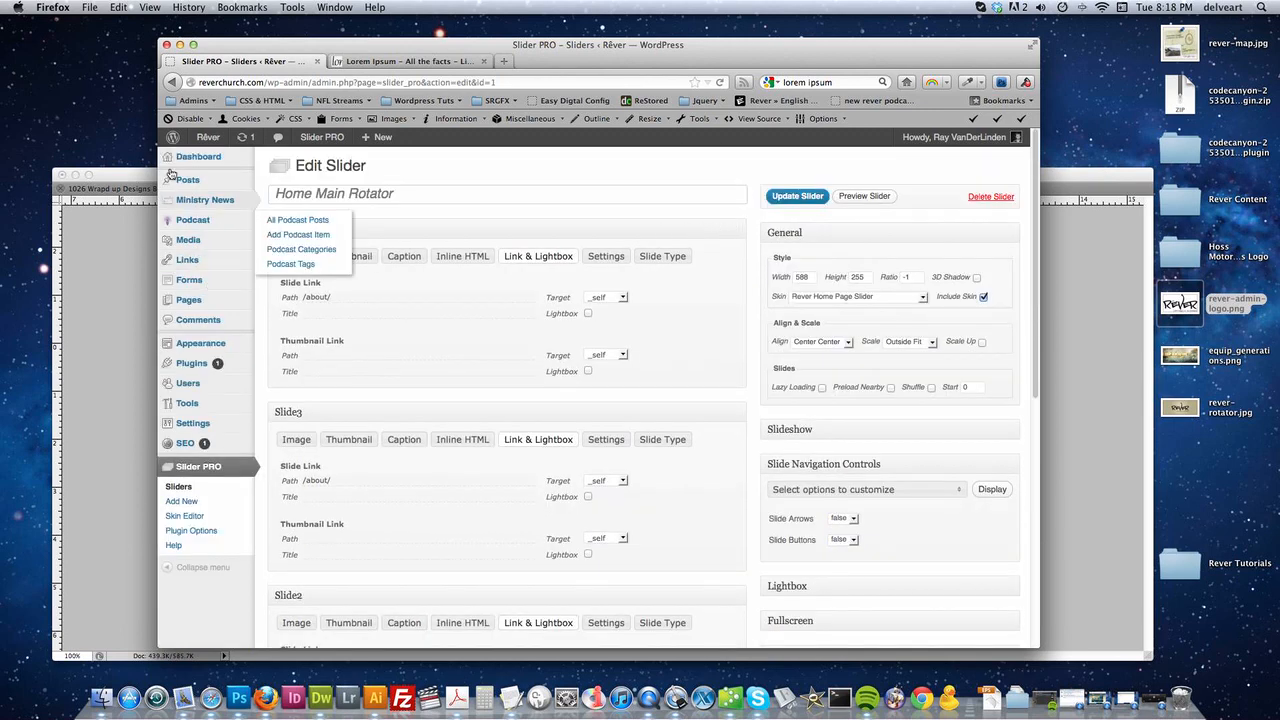
{"action": "mouse_move", "coordinate": [190, 198]}
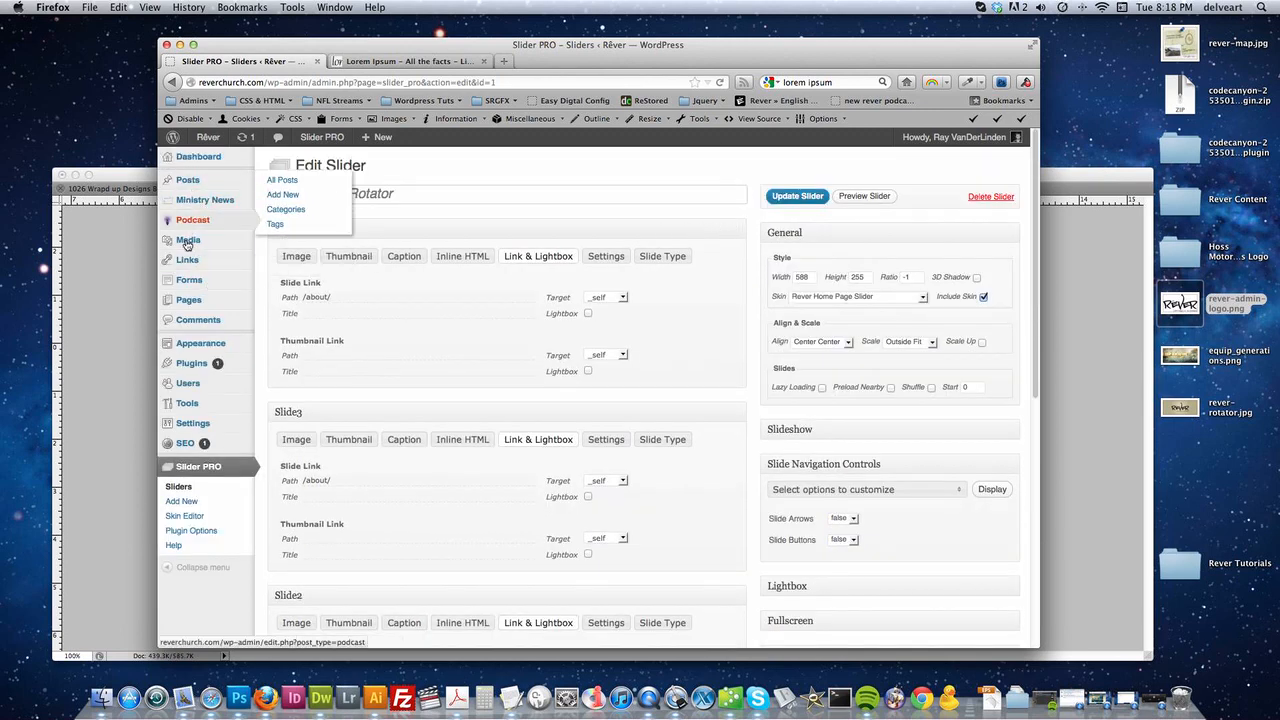
{"action": "mouse_move", "coordinate": [188, 242]}
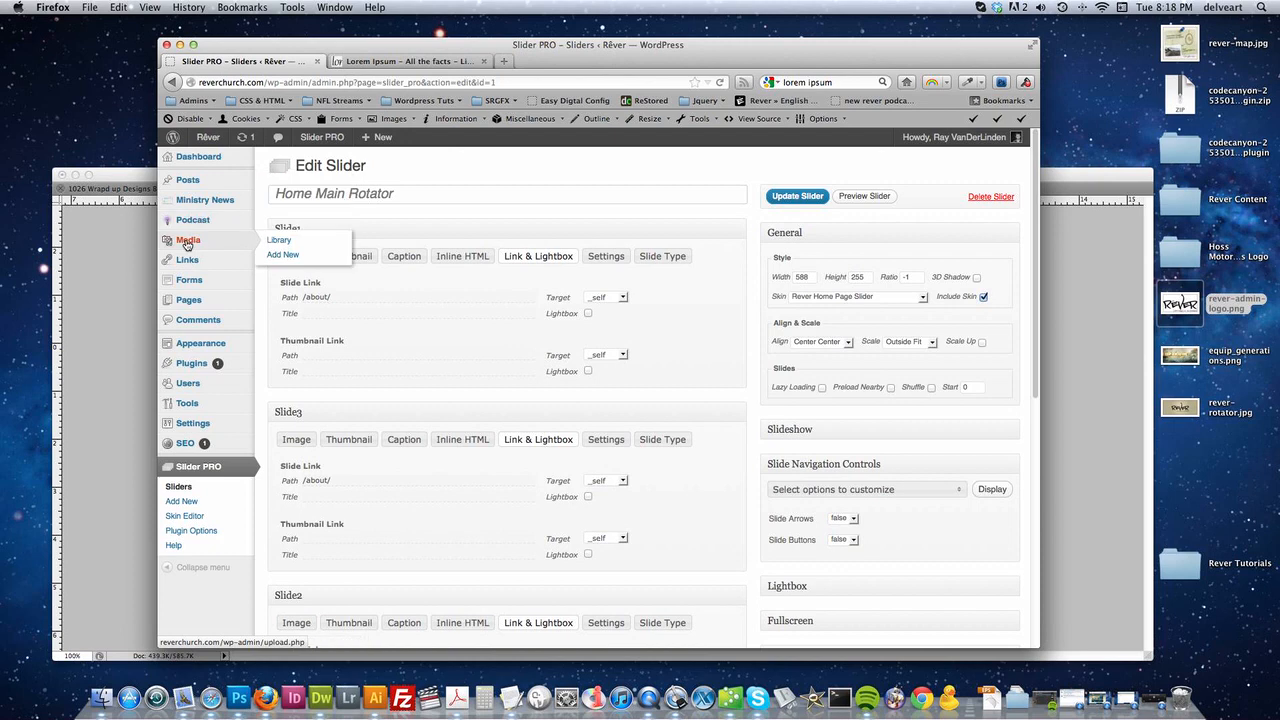
{"action": "right_click", "coordinate": [284, 256]}
{"action": "left_click", "coordinate": [484, 195]}
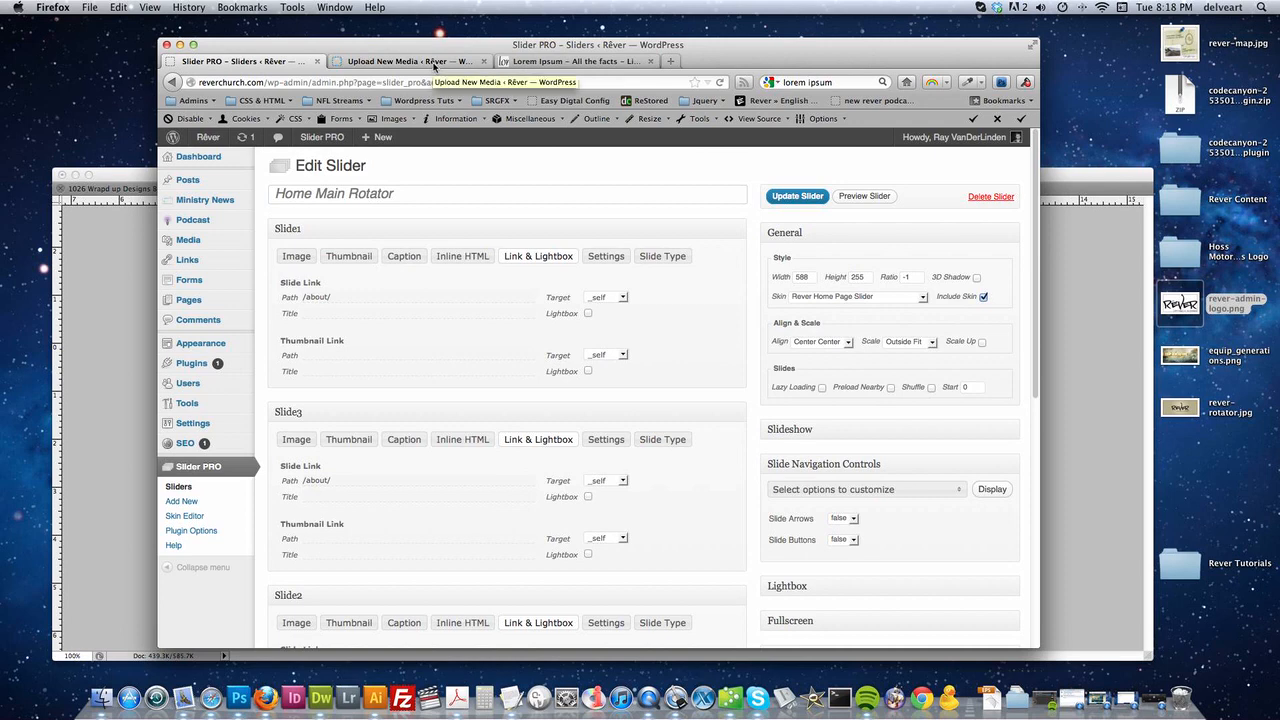
{"action": "left_click", "coordinate": [430, 63]}
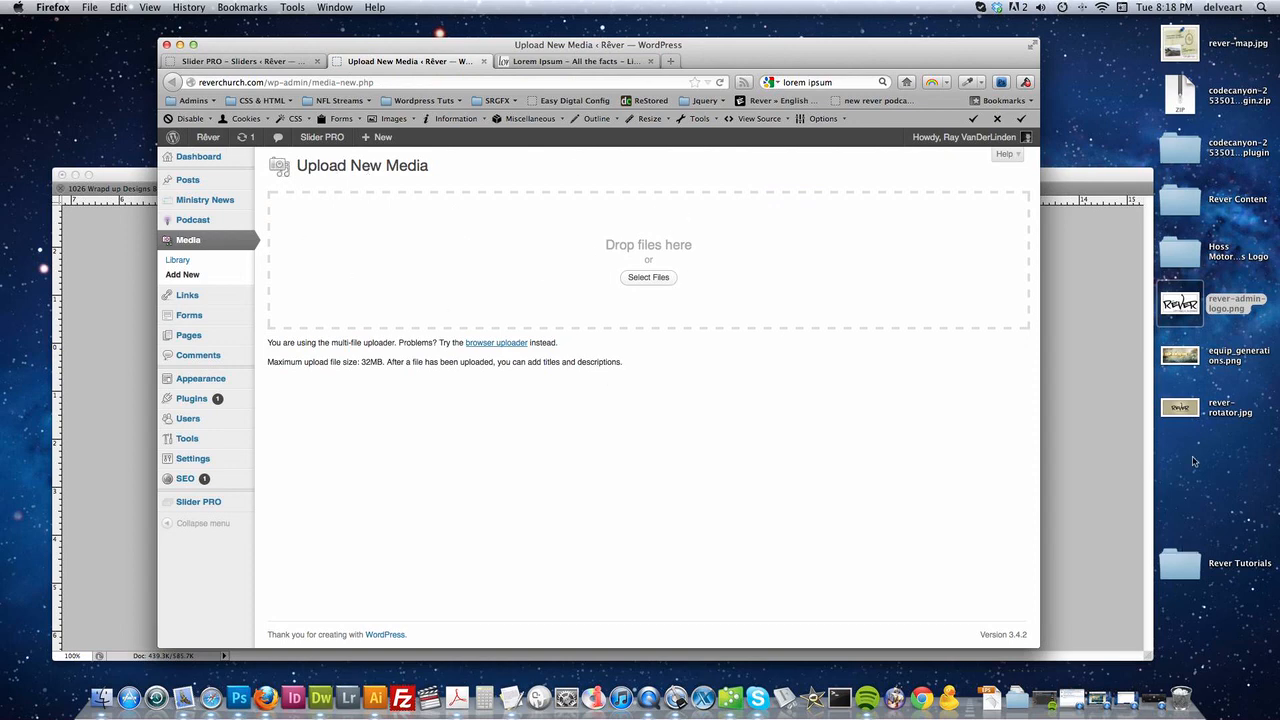
- Upload rever-rotator.jpg from the Desktop to the media library and save it with the alternate text "Rever Logo"
{"action": "left_click_drag", "start_coordinate": [1187, 402], "coordinate": [571, 250]}
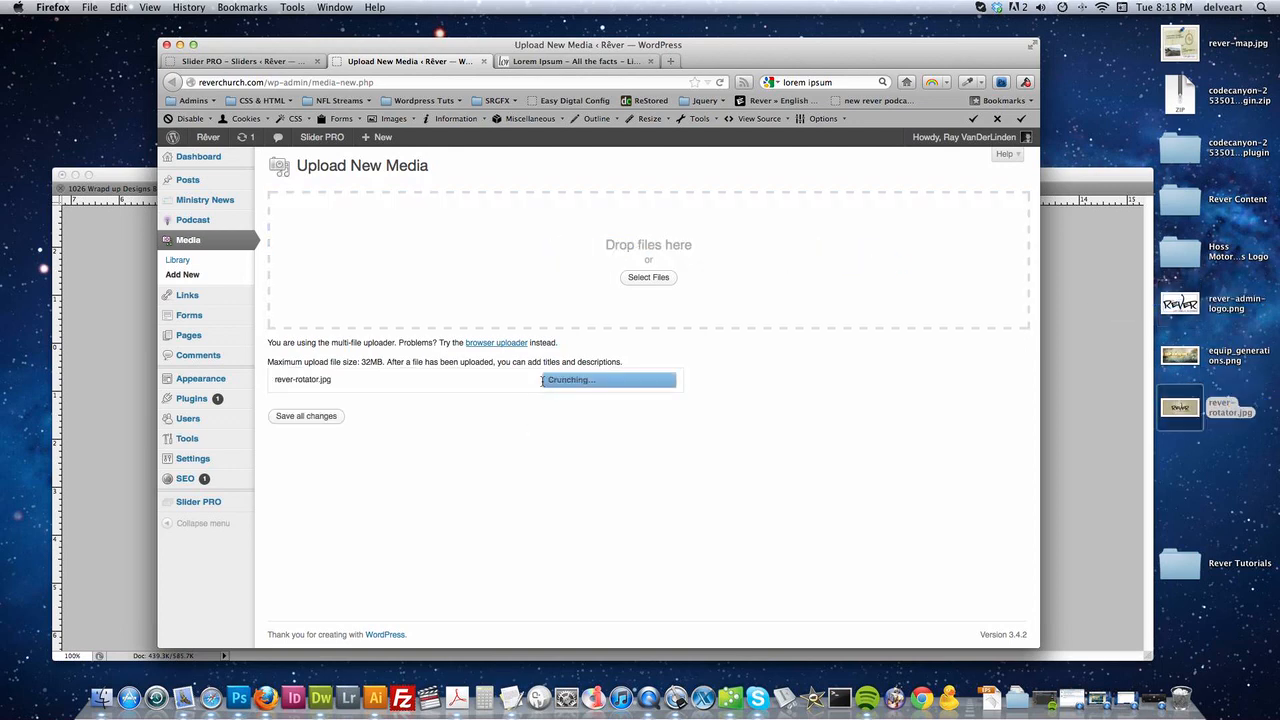
{"action": "scroll", "coordinate": [396, 459], "scroll_direction": "down", "scroll_amount": 3}
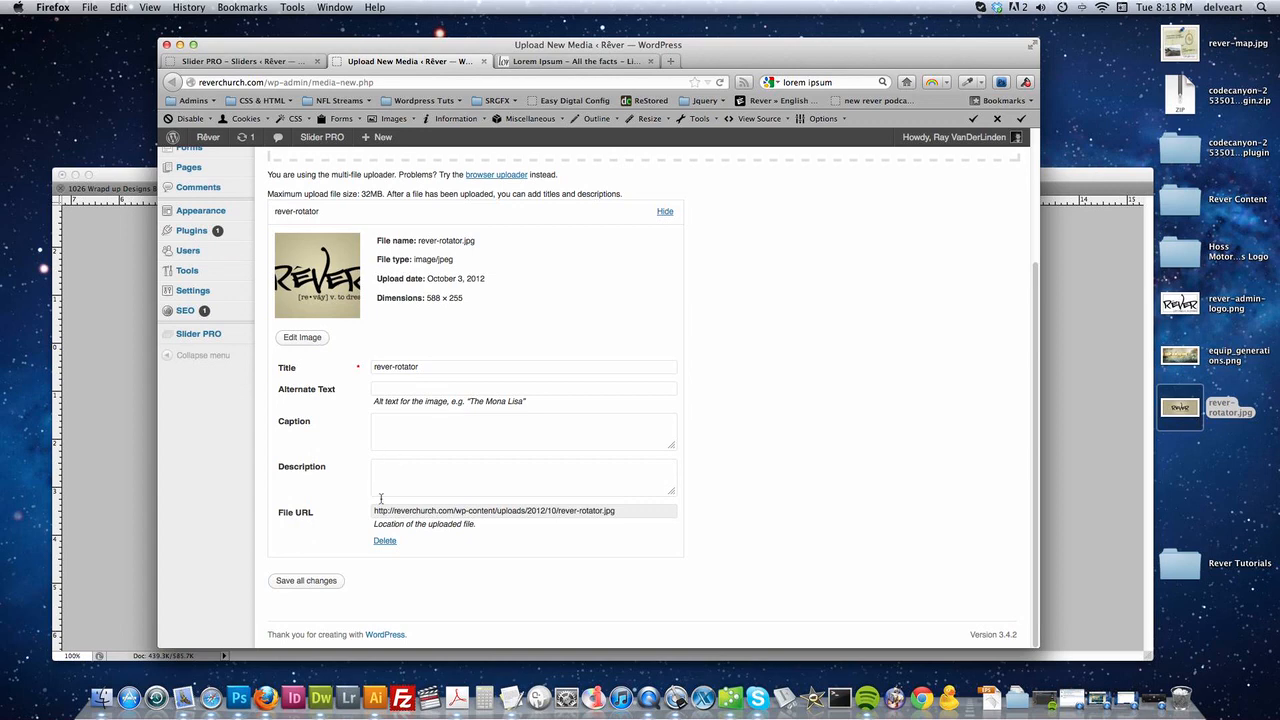
{"action": "left_click", "coordinate": [404, 391]}
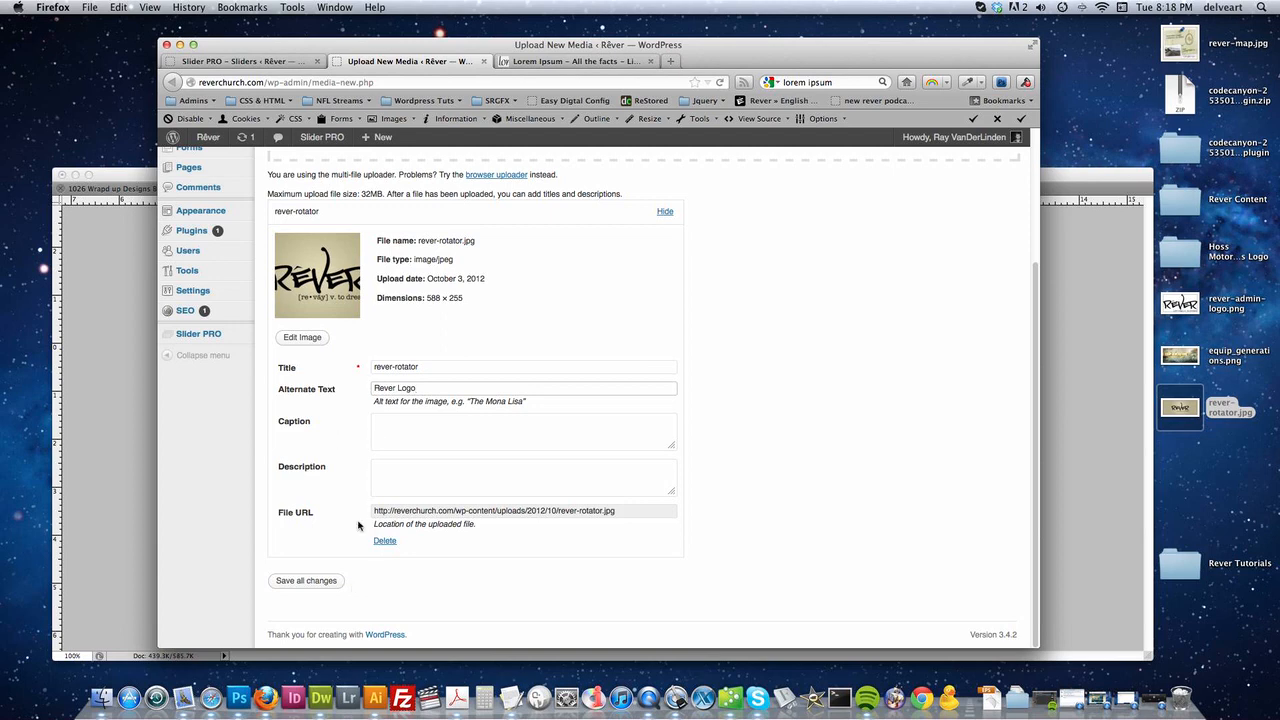
{"action": "triple_click", "coordinate": [407, 390]}
{"action": "left_click", "coordinate": [306, 580]}
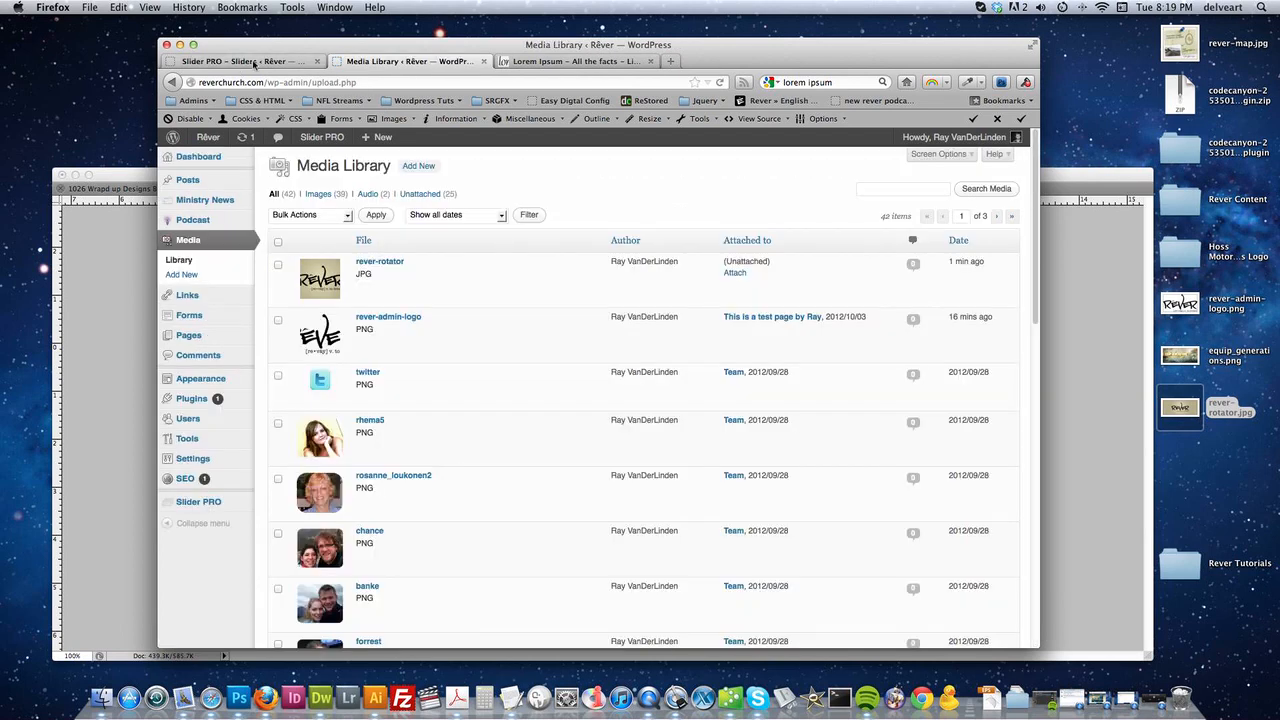
- Return to the slider editor and insert the rever-rotator image from the media loader into Slide4
{"action": "left_click", "coordinate": [240, 61]}
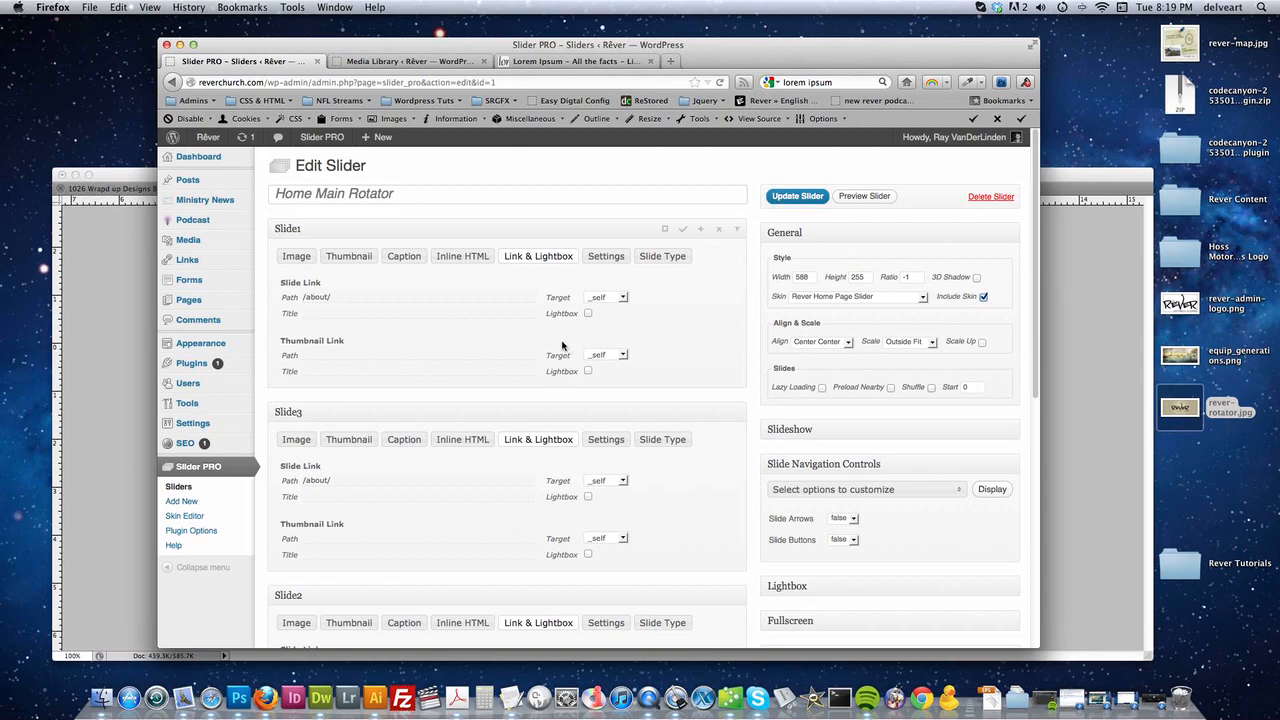
{"action": "scroll", "coordinate": [562, 345], "scroll_direction": "down", "scroll_amount": 10}
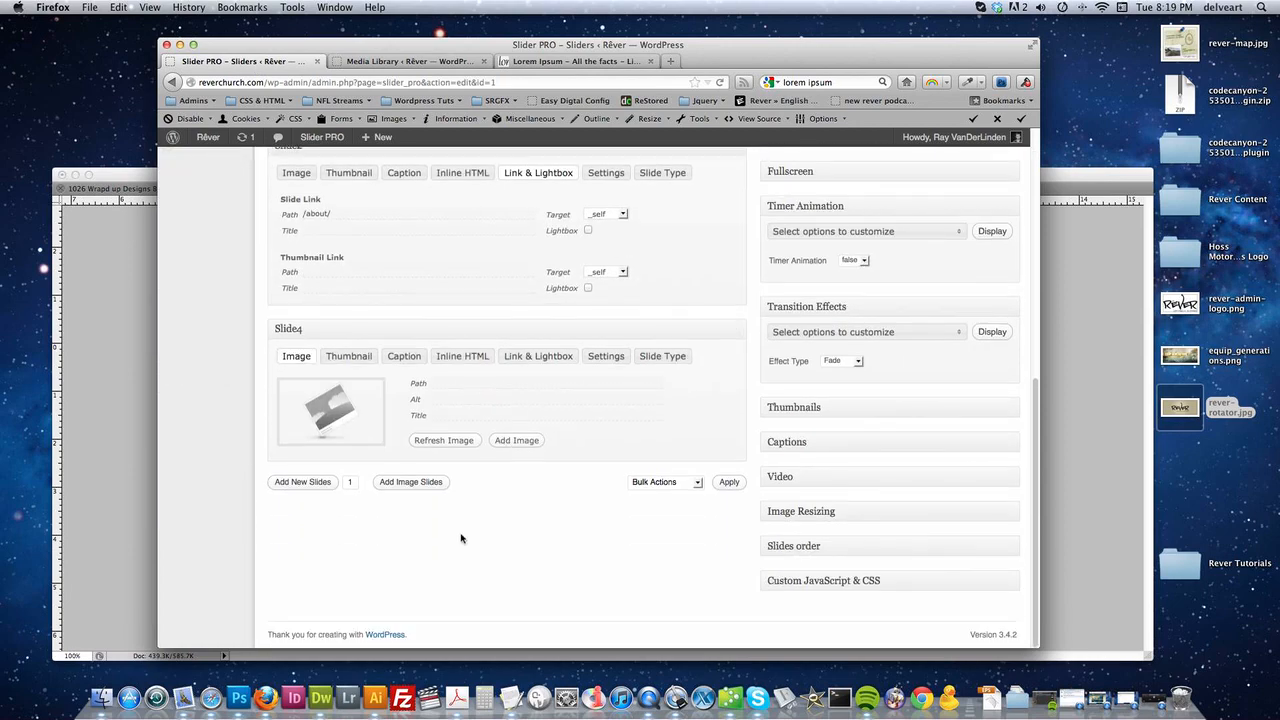
{"action": "left_click", "coordinate": [505, 441]}
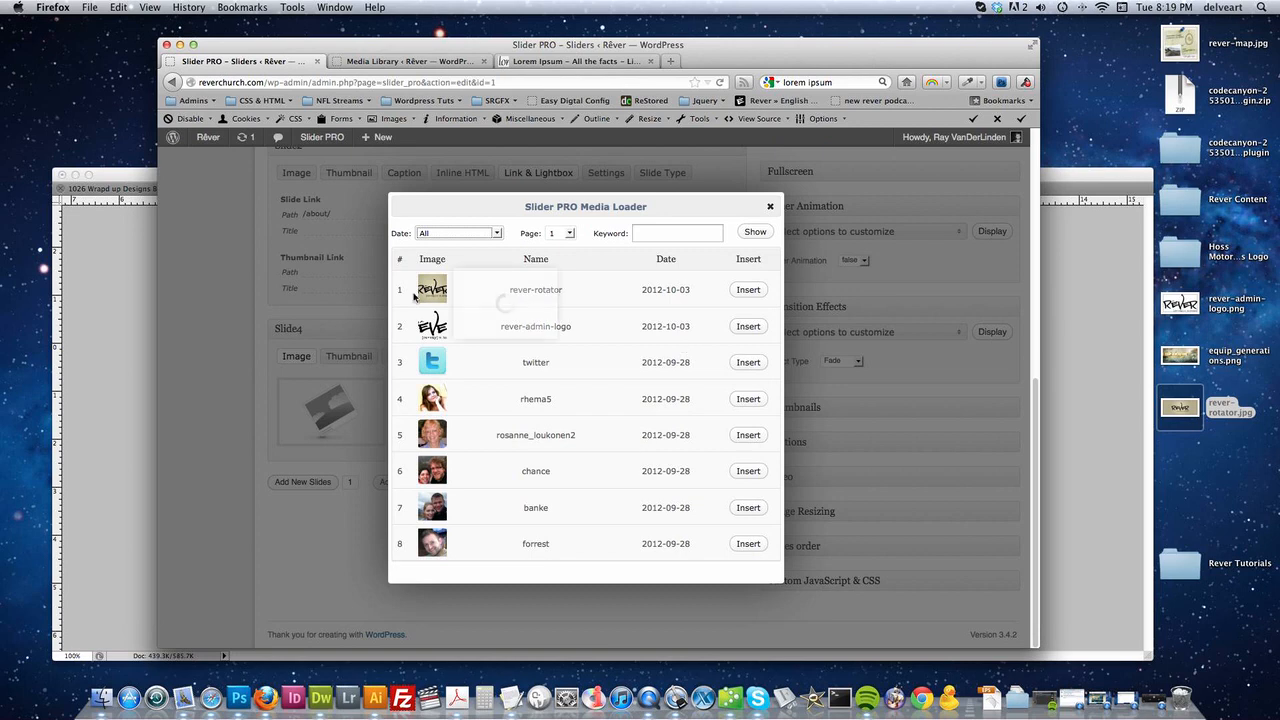
{"action": "mouse_move", "coordinate": [424, 292]}
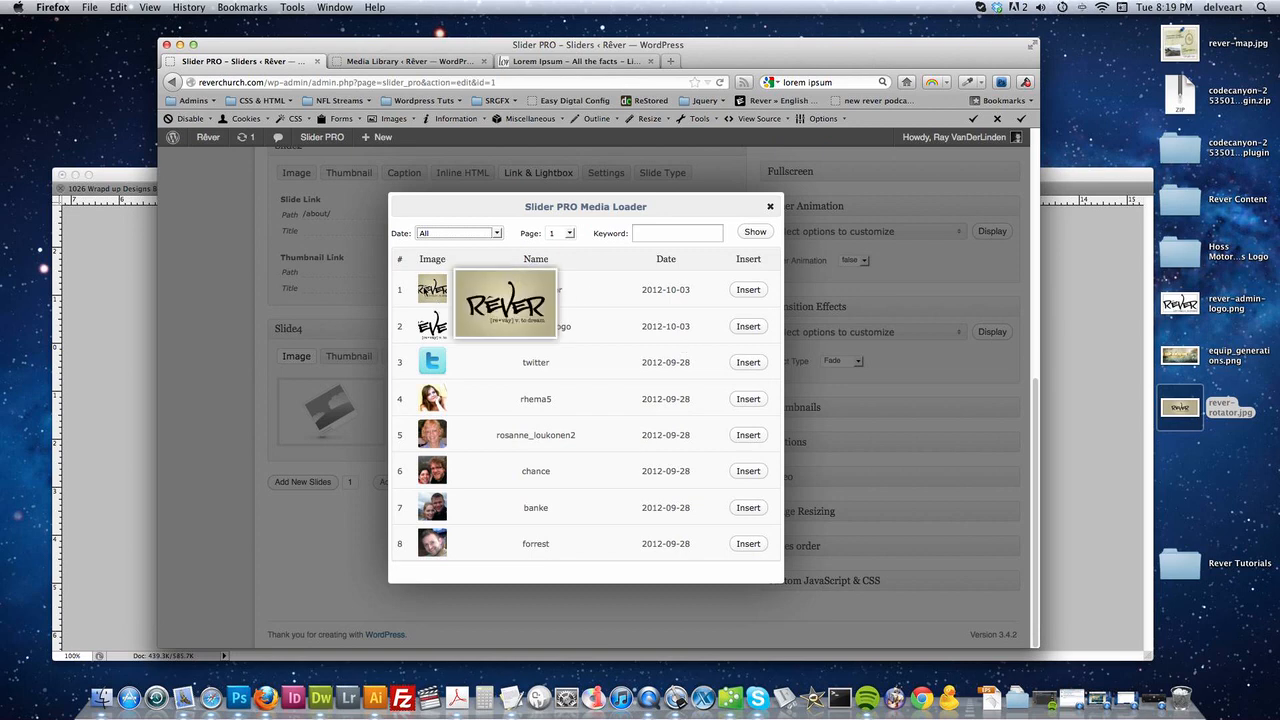
{"action": "left_click", "coordinate": [749, 289]}
{"action": "scroll", "coordinate": [600, 400], "scroll_direction": "up", "scroll_amount": 2}
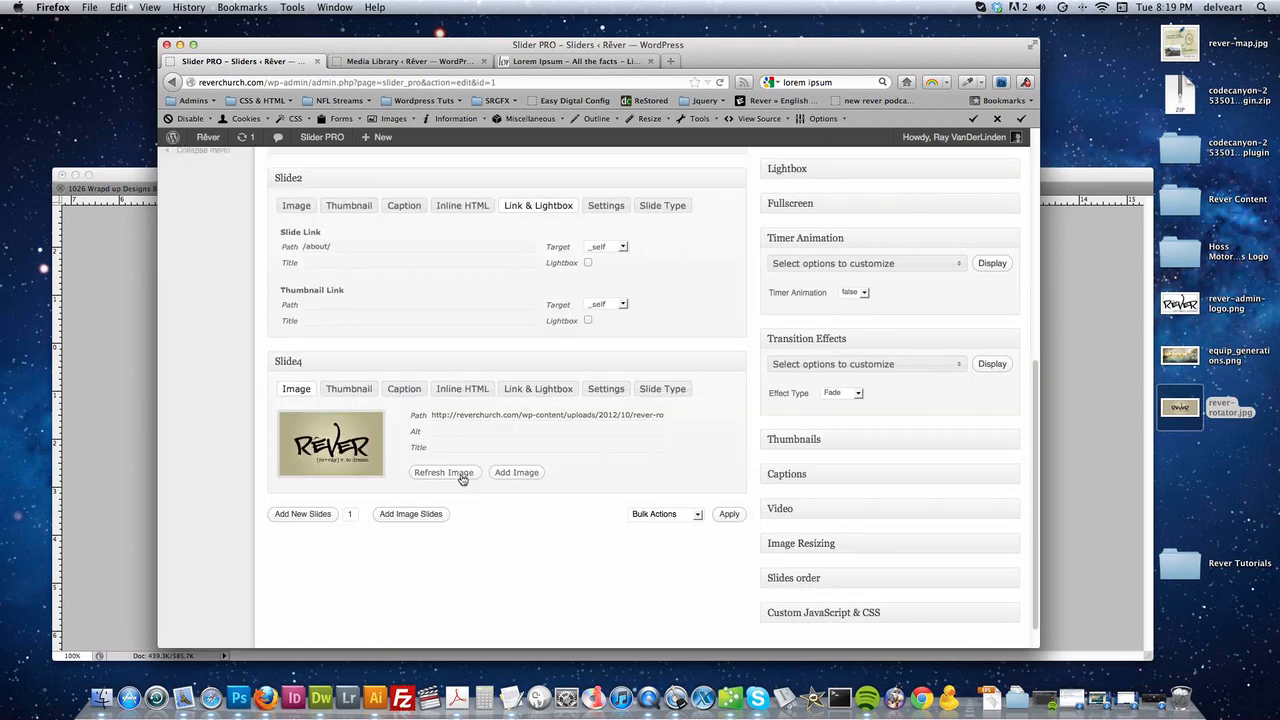
{"action": "scroll", "coordinate": [460, 490], "scroll_direction": "down", "scroll_amount": 3}
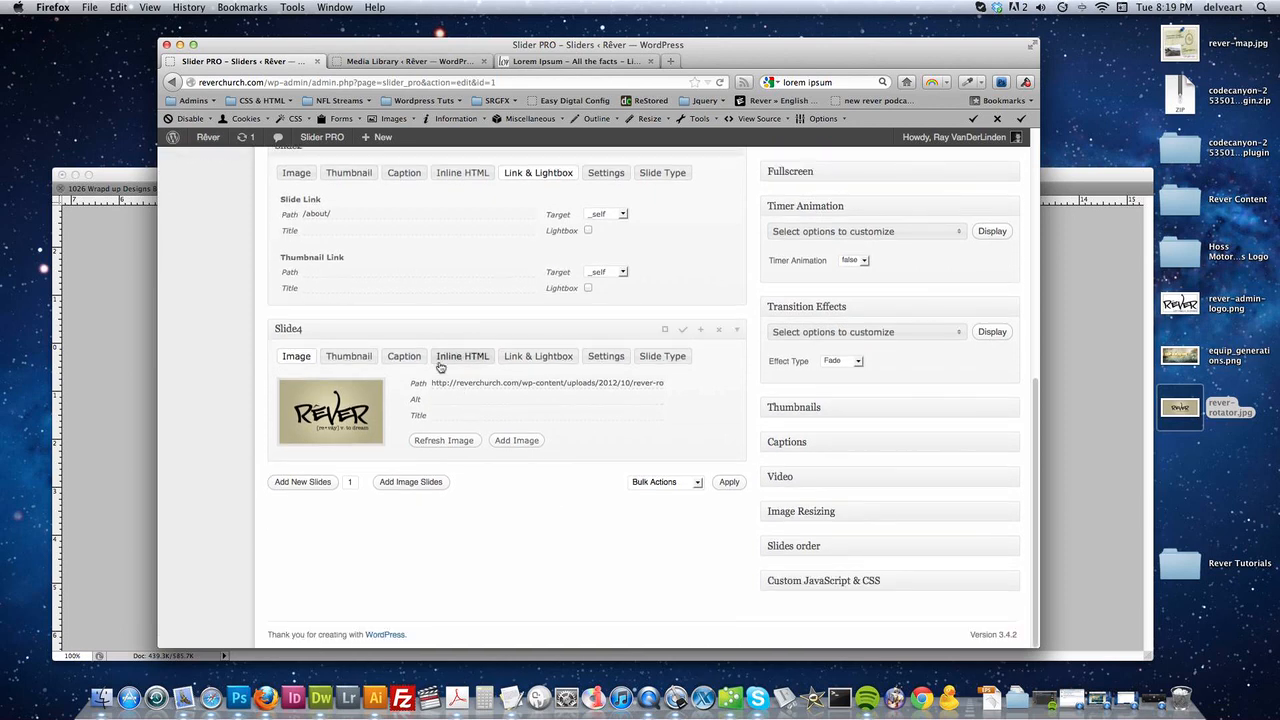
- Save the changes to the Home Main Rotator by updating the slider
{"action": "left_click", "coordinate": [729, 482]}
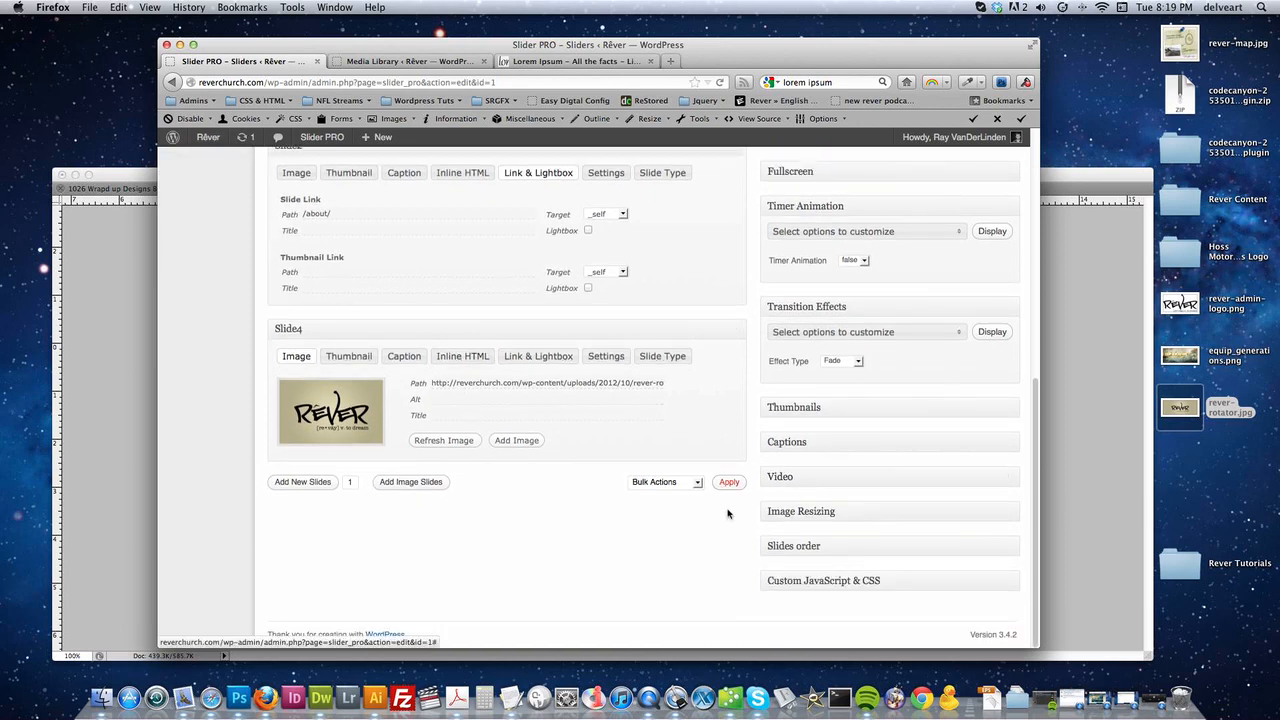
{"action": "scroll", "coordinate": [843, 477], "scroll_direction": "up", "scroll_amount": 10}
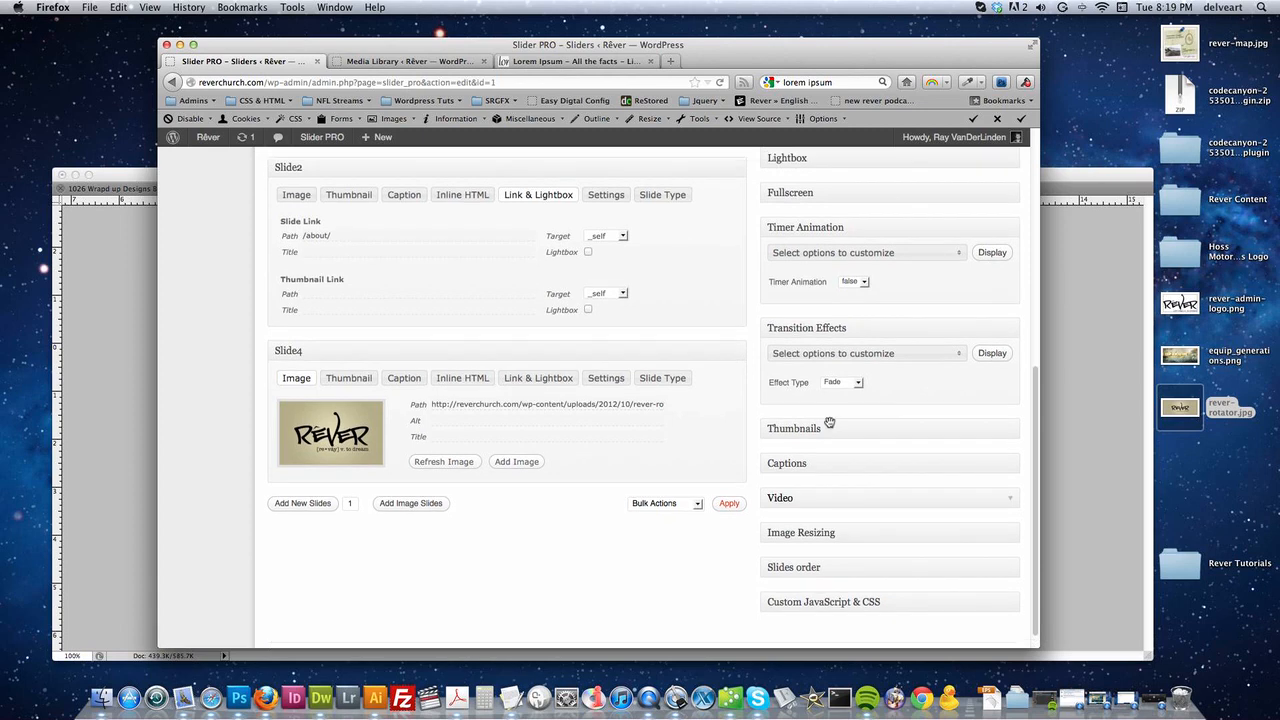
{"action": "scroll", "coordinate": [843, 354], "scroll_direction": "up", "scroll_amount": 5}
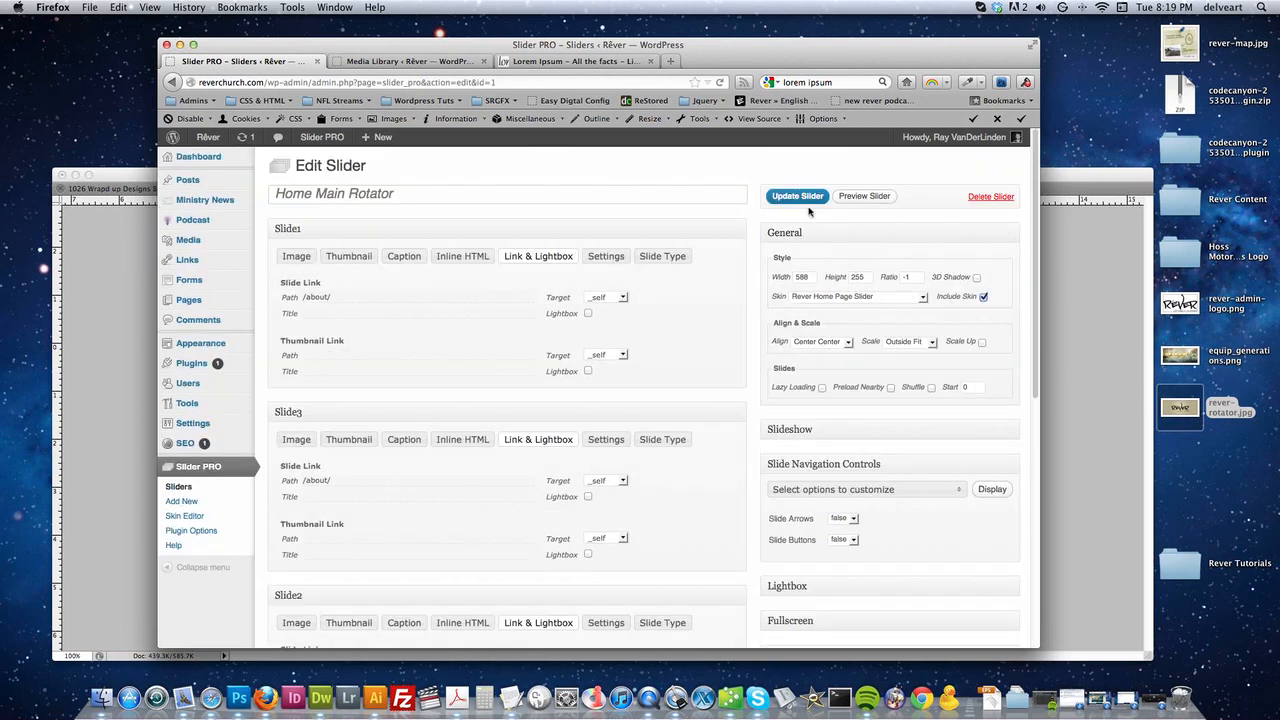
{"action": "left_click", "coordinate": [800, 197]}
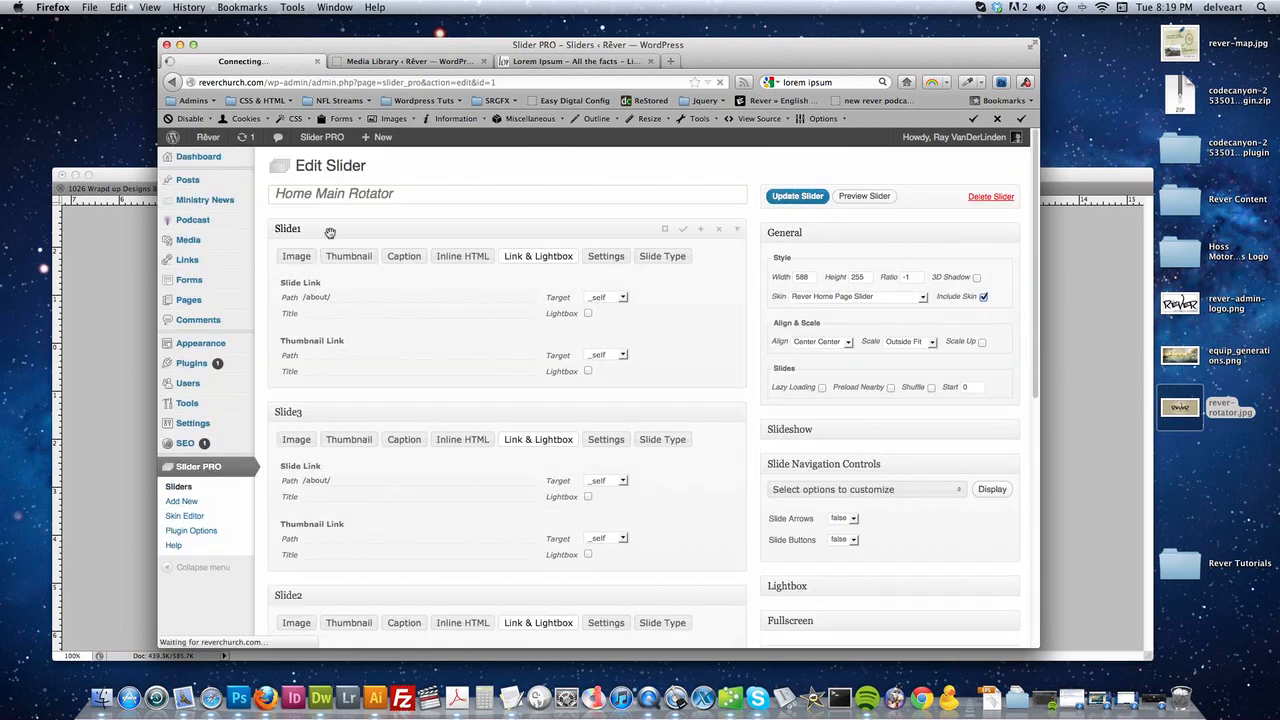
- Open the Rêver site's front page in a new browser tab from the Media Library page
{"action": "left_click", "coordinate": [404, 62]}
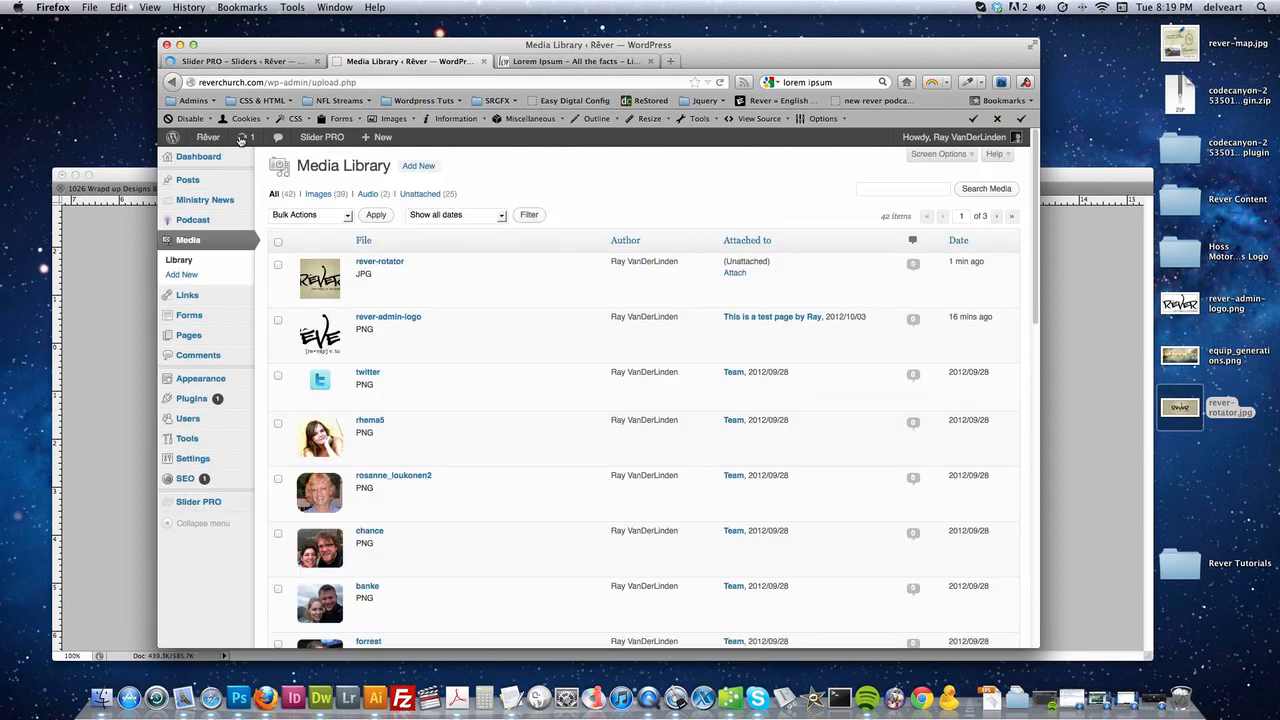
{"action": "right_click", "coordinate": [209, 142]}
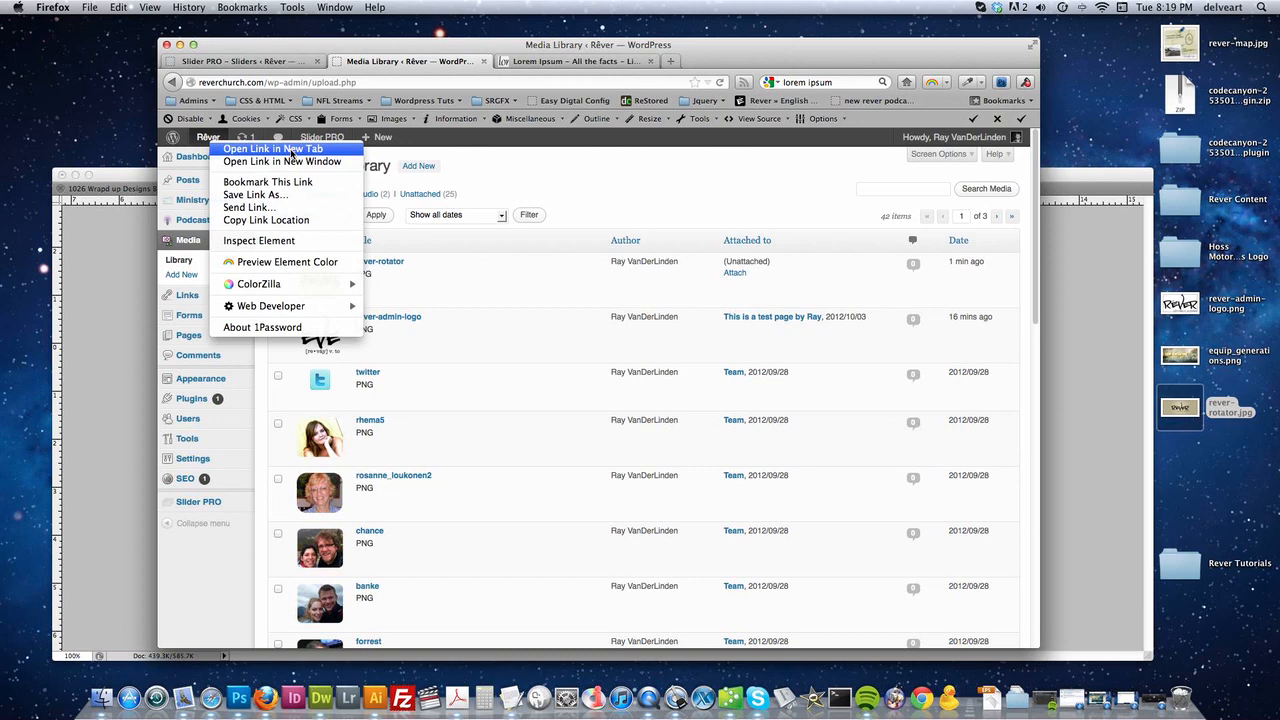
{"action": "left_click", "coordinate": [303, 152]}
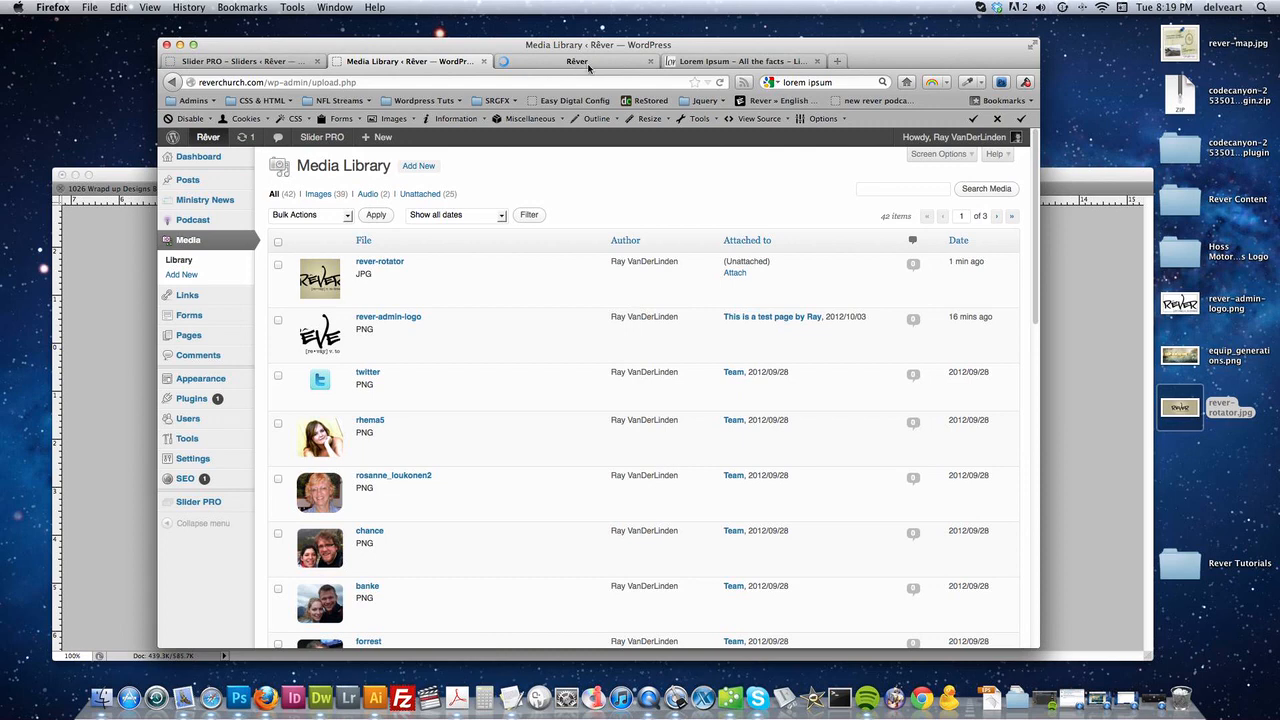
- Check the image rotator on the Rêver front page and return to the Home Main Rotator editor
{"action": "left_click", "coordinate": [590, 61]}
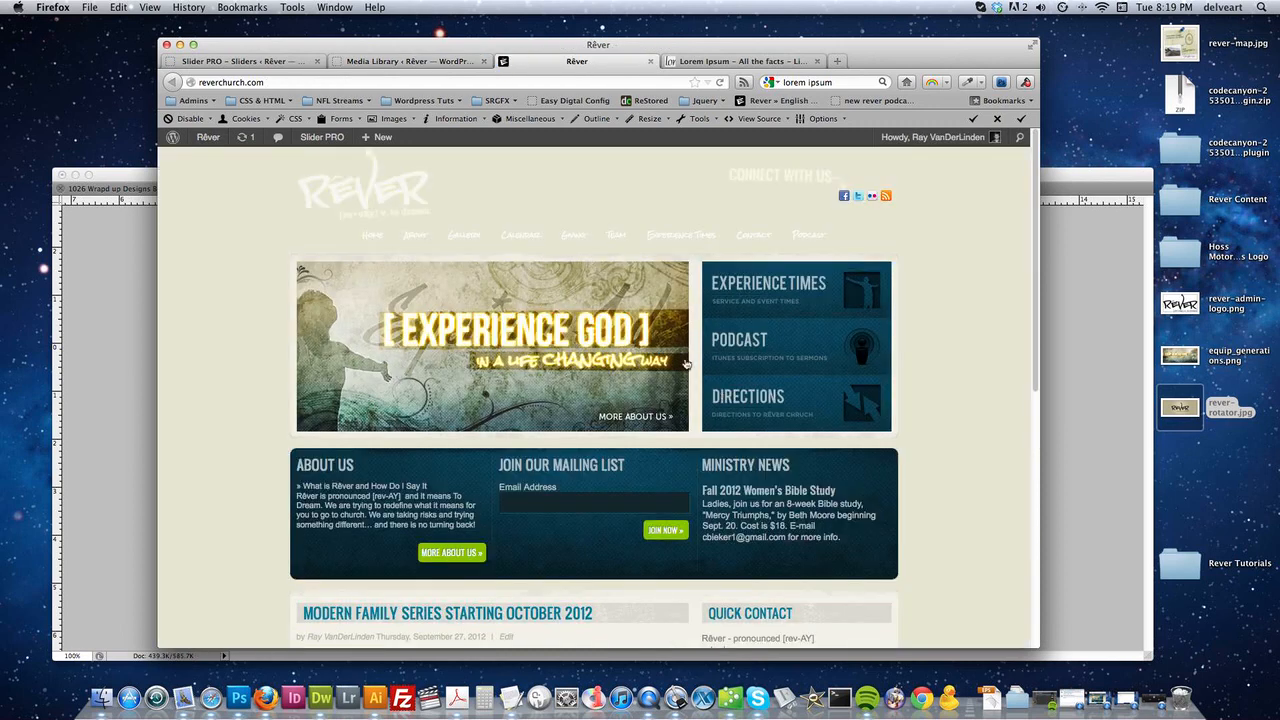
{"action": "left_click", "coordinate": [357, 61]}
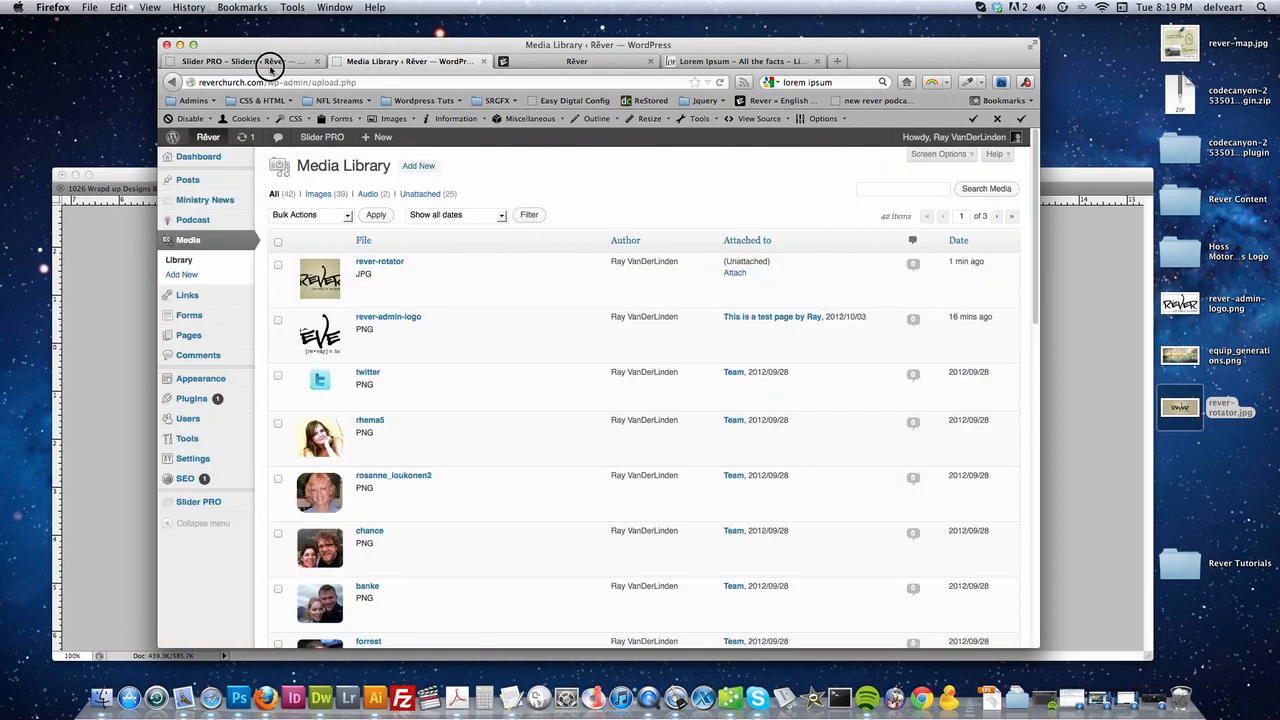
{"action": "left_click", "coordinate": [272, 63]}
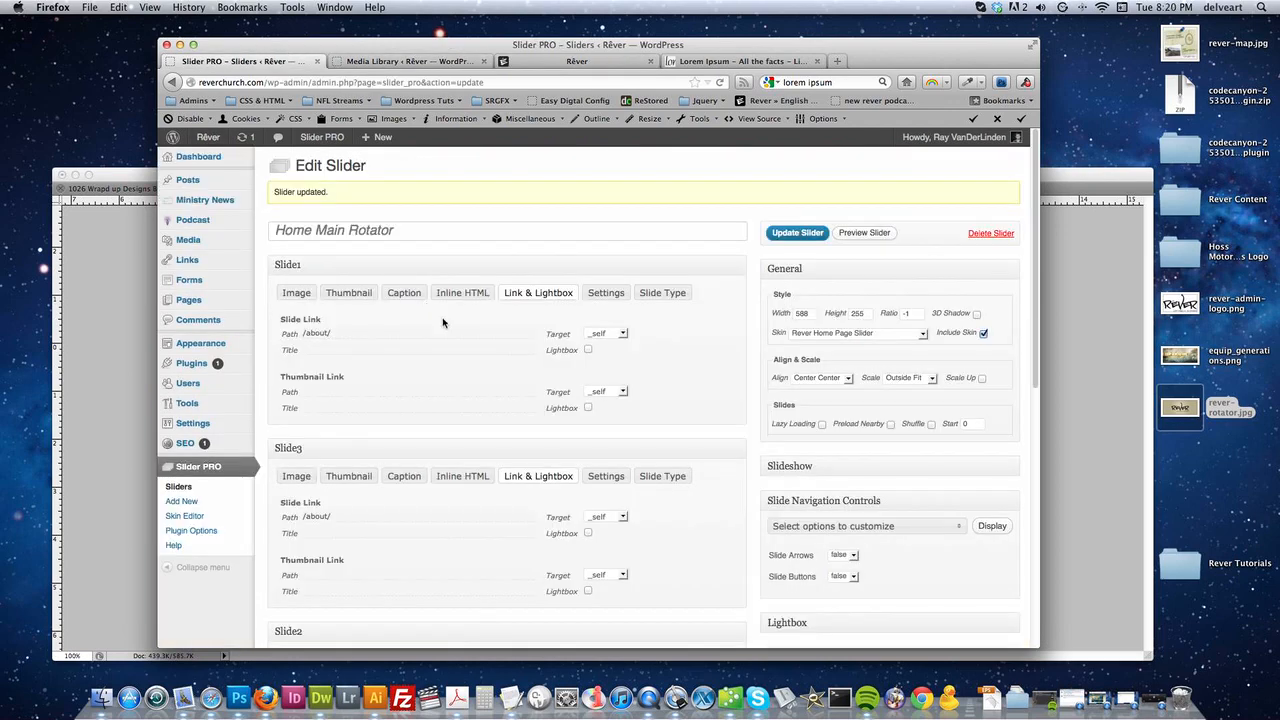
- Move Slide4 above Slide1 so it is the first slide in the Home Main Rotator
{"action": "scroll", "coordinate": [453, 445], "scroll_direction": "down", "scroll_amount": 5}
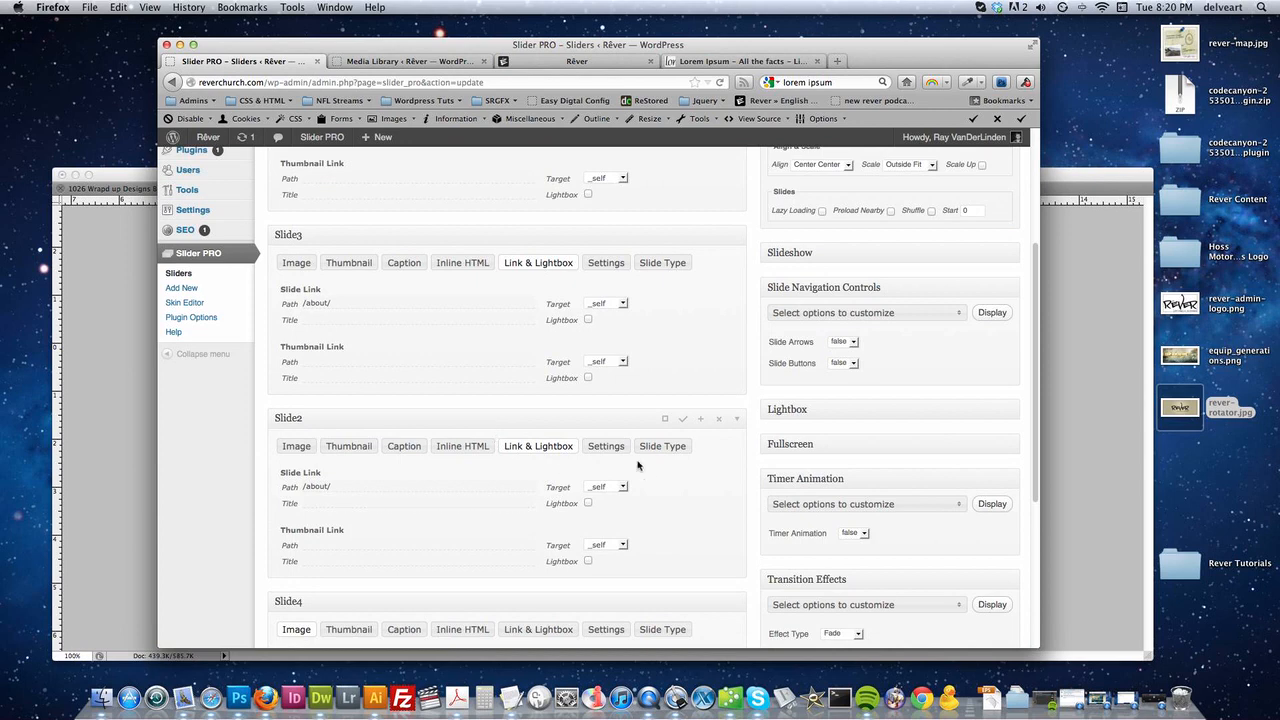
{"action": "scroll", "coordinate": [638, 465], "scroll_direction": "down", "scroll_amount": 2}
{"action": "left_click", "coordinate": [423, 456]}
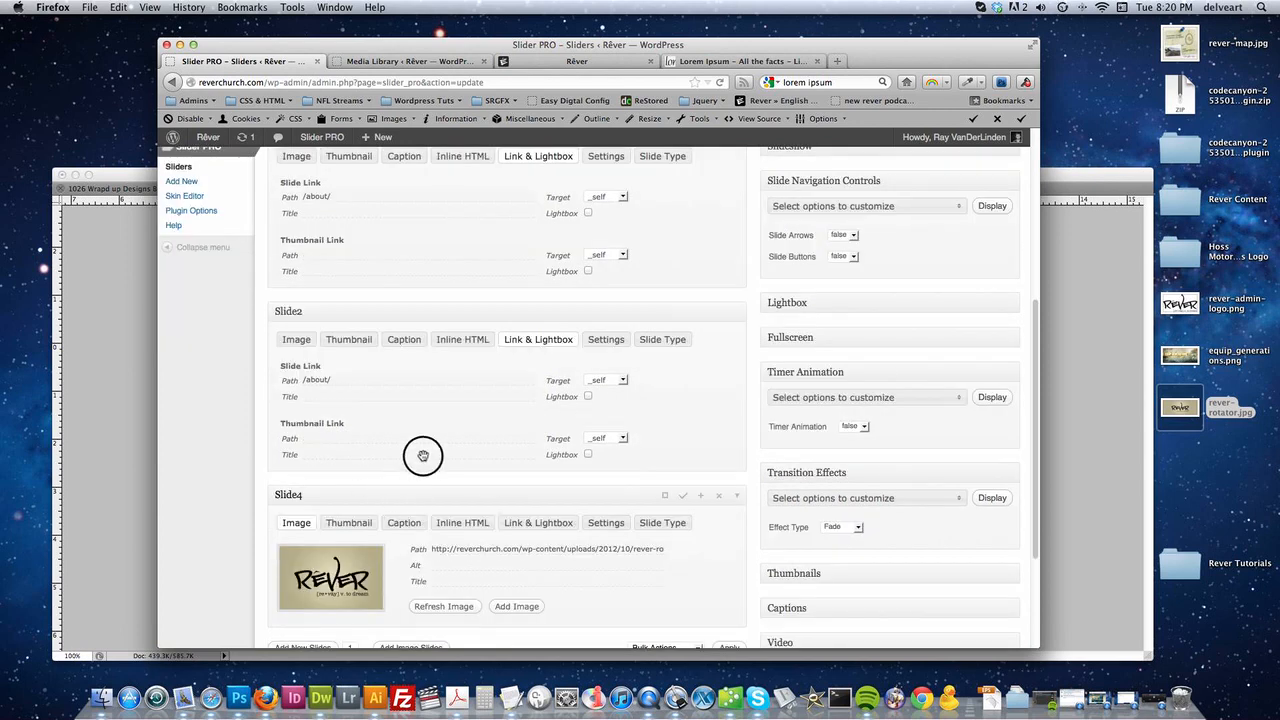
{"action": "left_click_drag", "start_coordinate": [417, 242], "coordinate": [396, 168]}
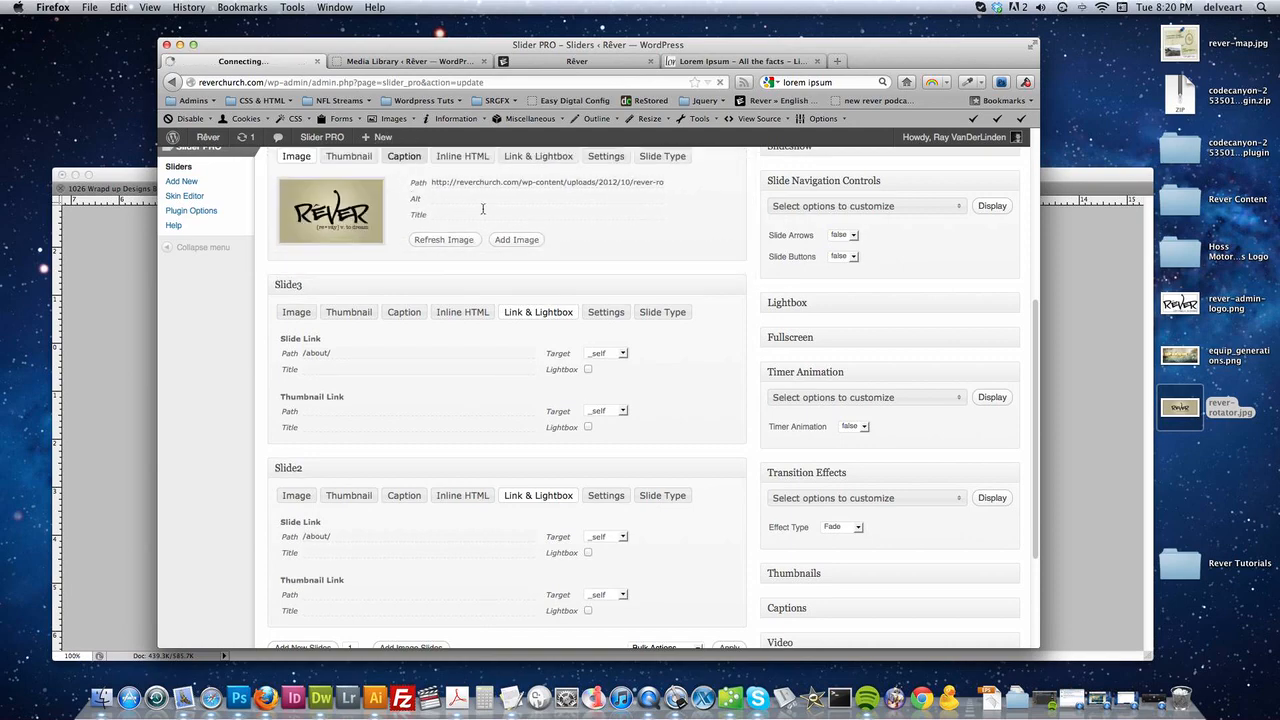
{"action": "scroll", "coordinate": [482, 210], "scroll_direction": "up", "scroll_amount": 5}
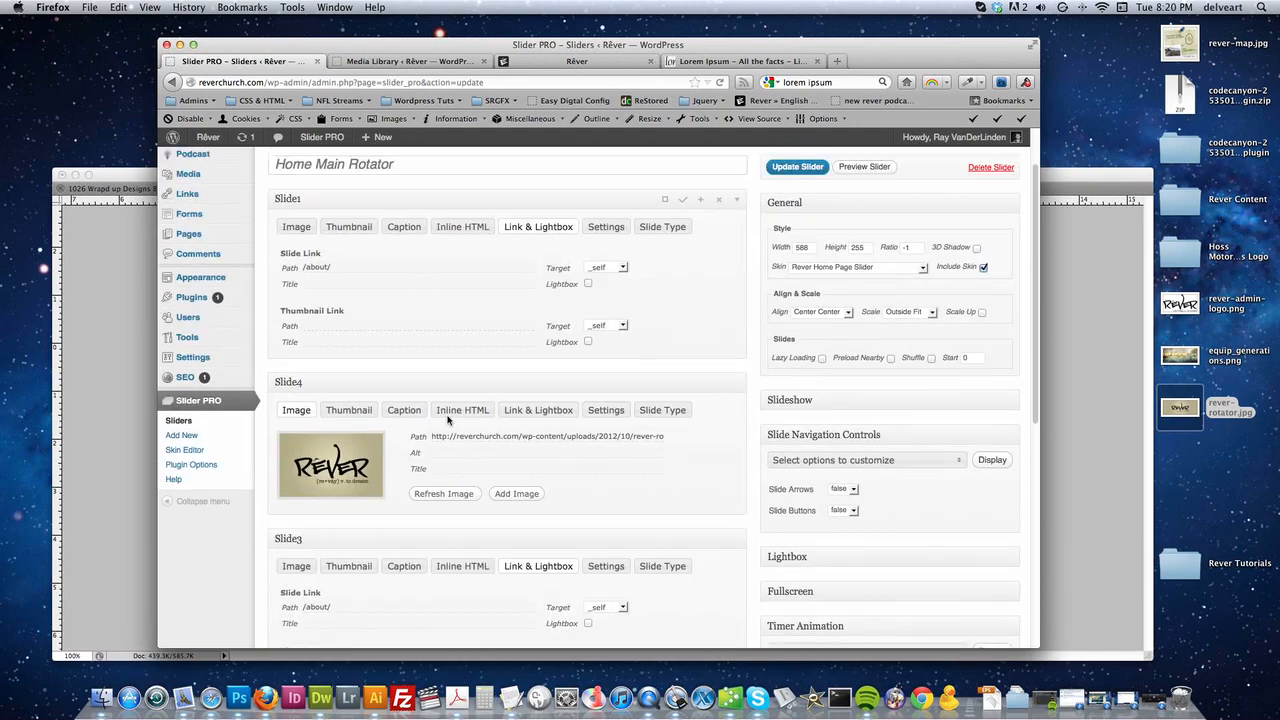
{"action": "scroll", "coordinate": [448, 420], "scroll_direction": "up", "scroll_amount": 2}
{"action": "left_click_drag", "start_coordinate": [428, 457], "coordinate": [429, 251]}
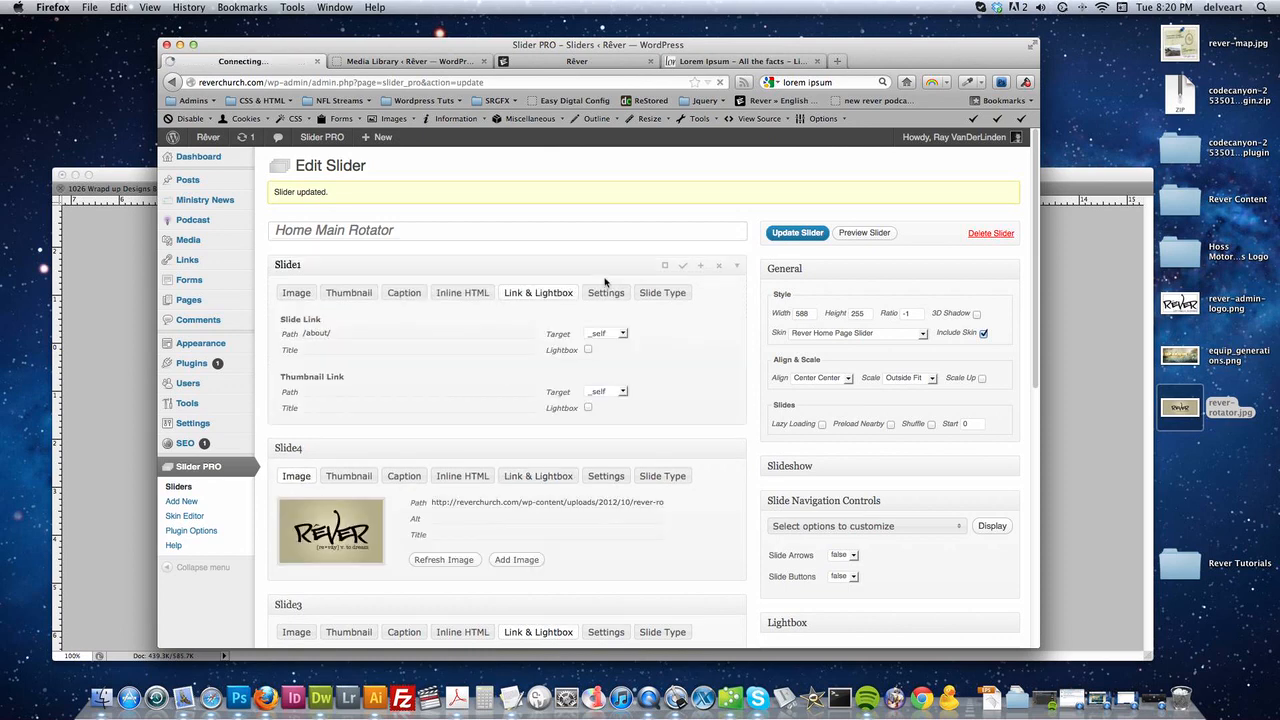
{"action": "left_click_drag", "start_coordinate": [392, 442], "coordinate": [393, 262]}
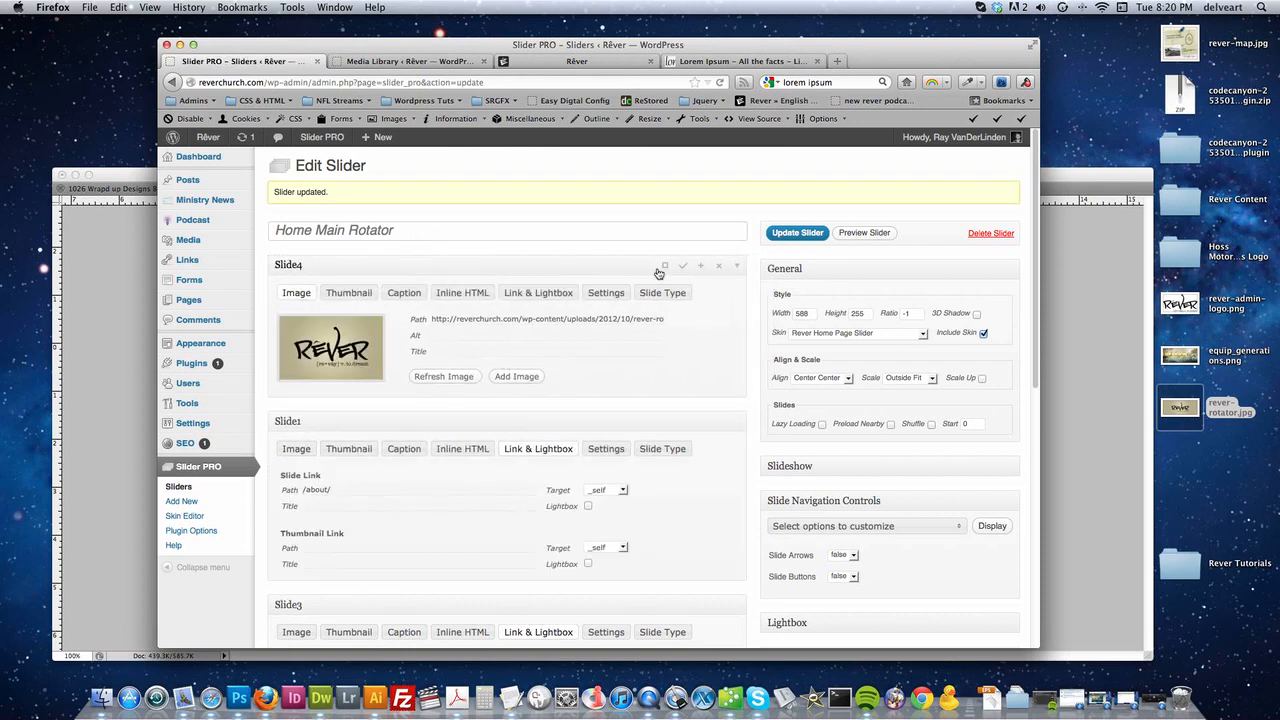
- Rename Slide4 as "Rever Slider" and update the slider
{"action": "left_click", "coordinate": [287, 267]}
{"action": "double_click", "coordinate": [293, 264]}
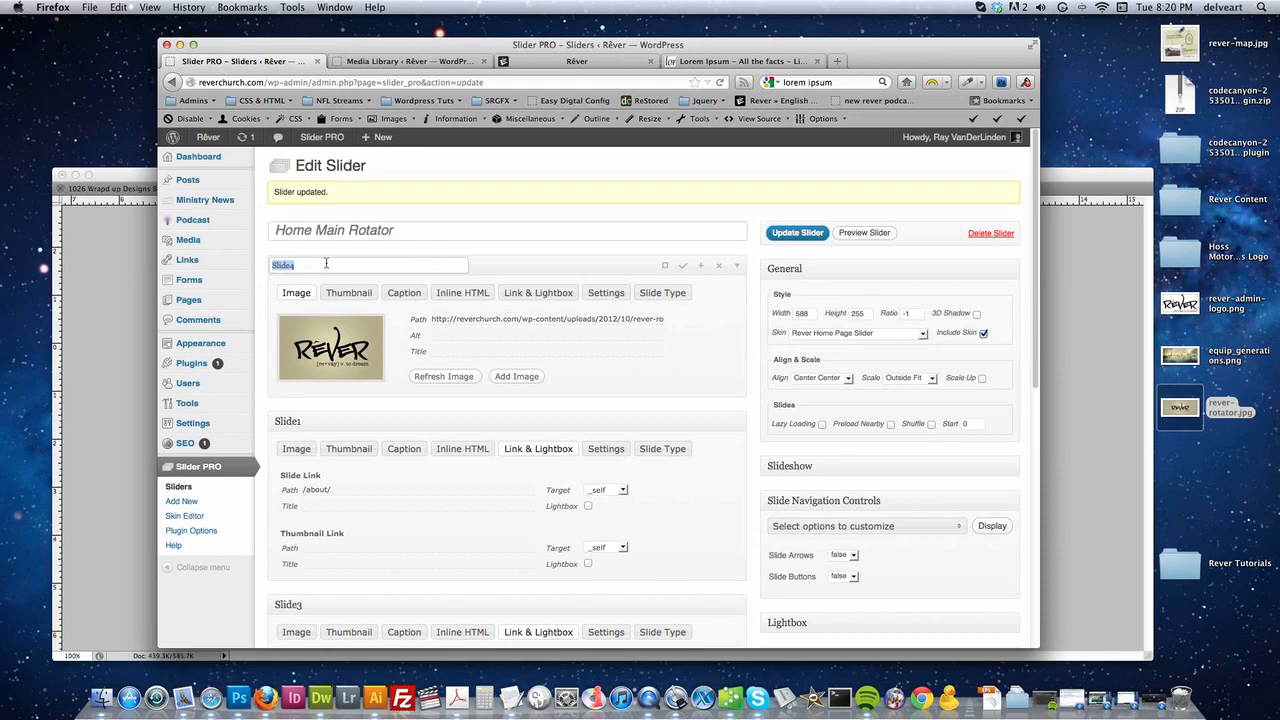
{"action": "type", "text": "RE"}
{"action": "left_click", "coordinate": [813, 263]}
{"action": "left_click", "coordinate": [792, 236]}
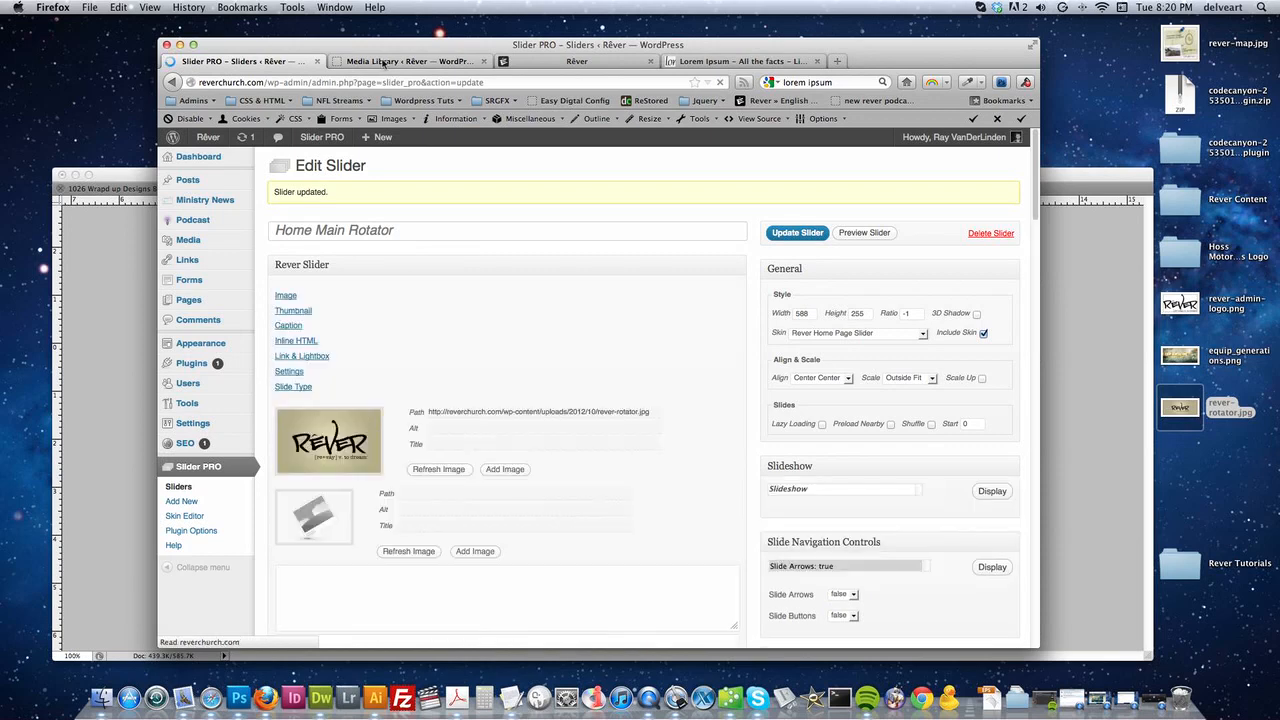
- Go to the Rêver front page and reload it to check the logo slide in the rotator
{"action": "key", "text": "ctrl+Tab"}
{"action": "left_click", "coordinate": [555, 62]}
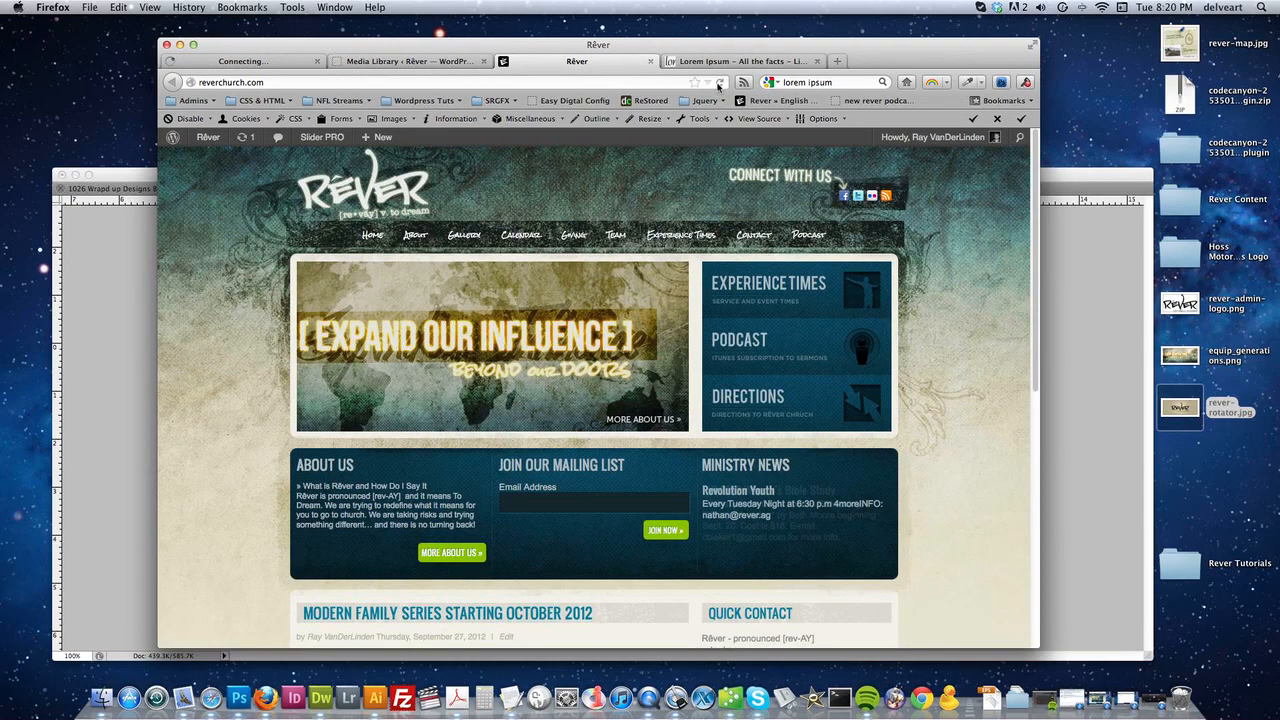
{"action": "left_click", "coordinate": [718, 83]}
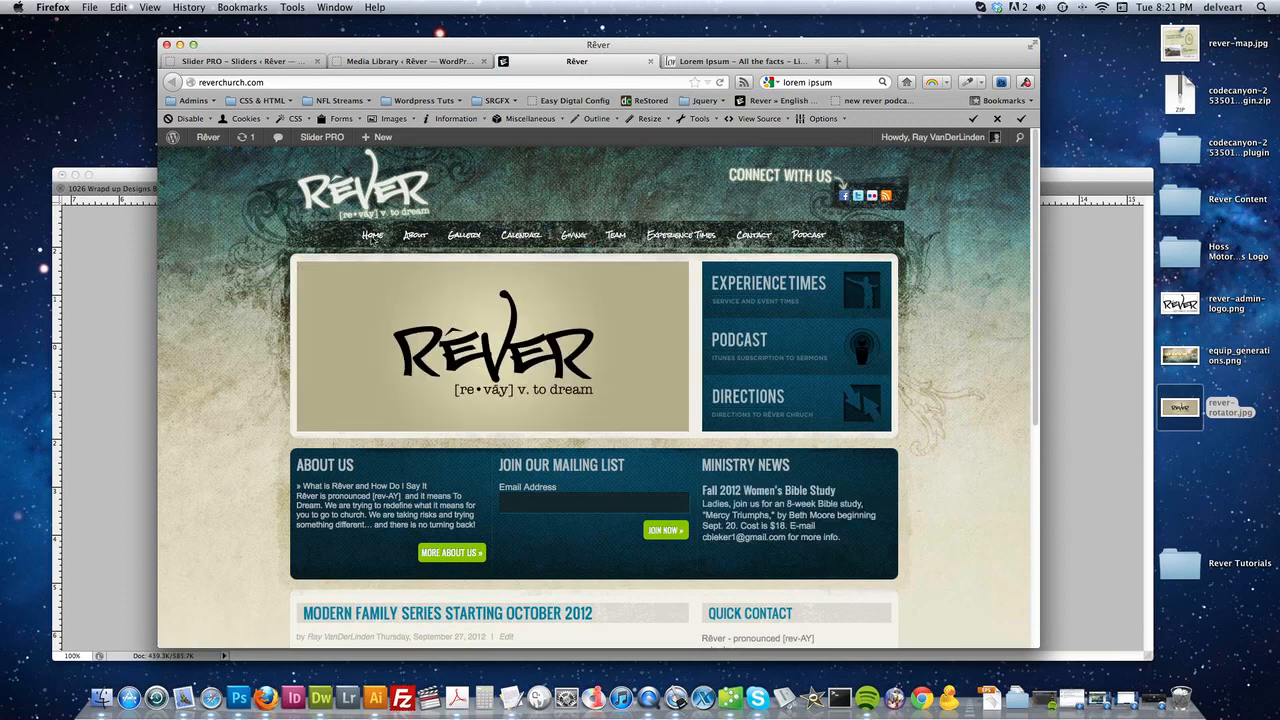
- Close the Media Library browser tab and return to the slider editor
{"action": "left_click", "coordinate": [408, 62]}
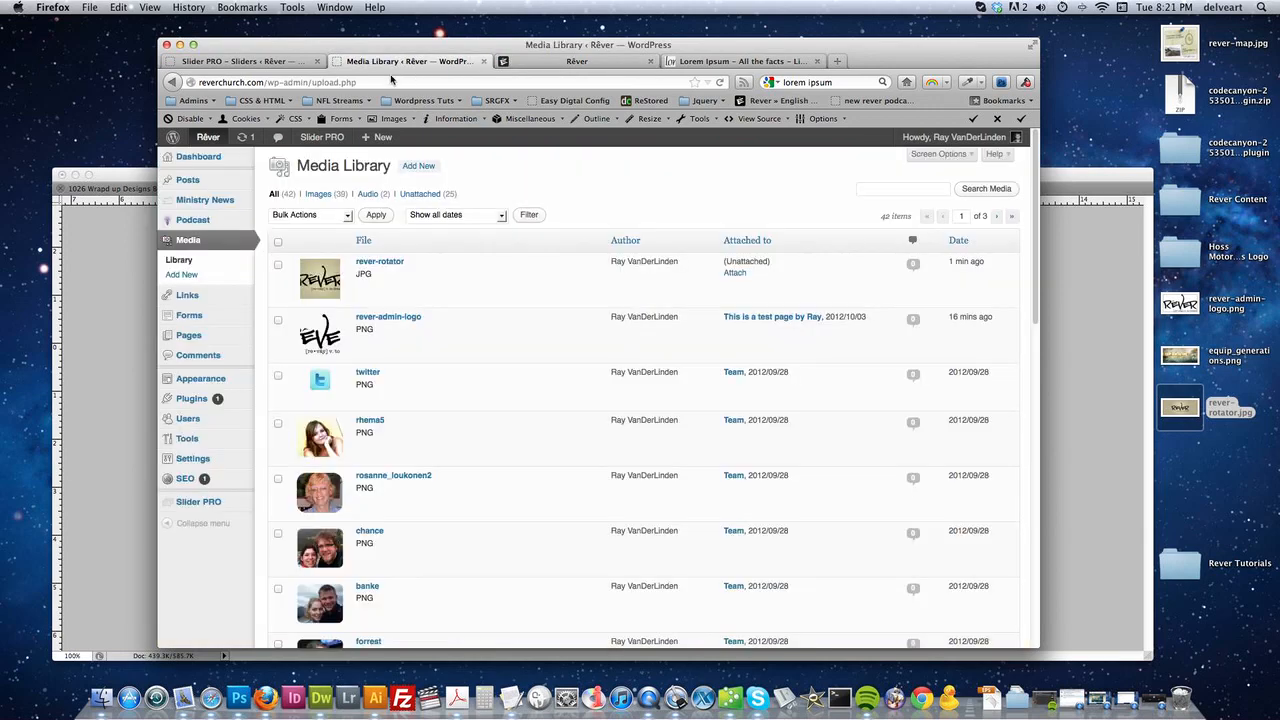
{"action": "left_click", "coordinate": [484, 61]}
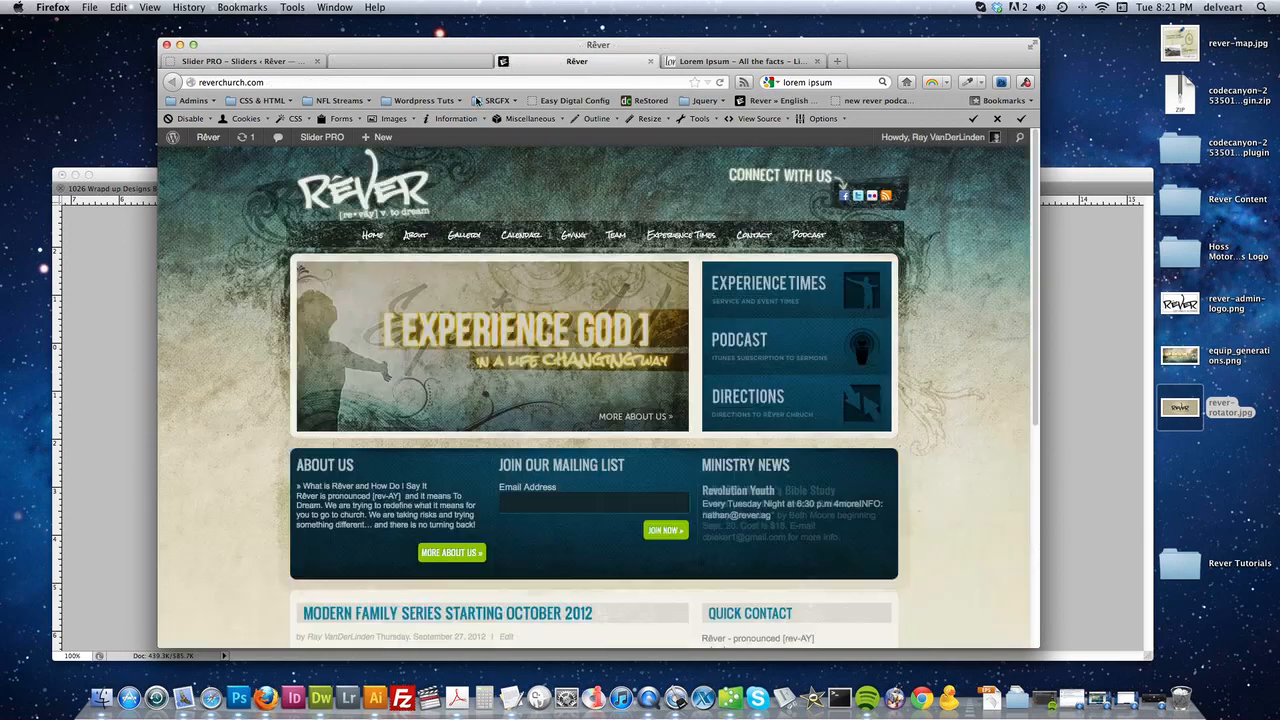
{"action": "left_click", "coordinate": [240, 61]}
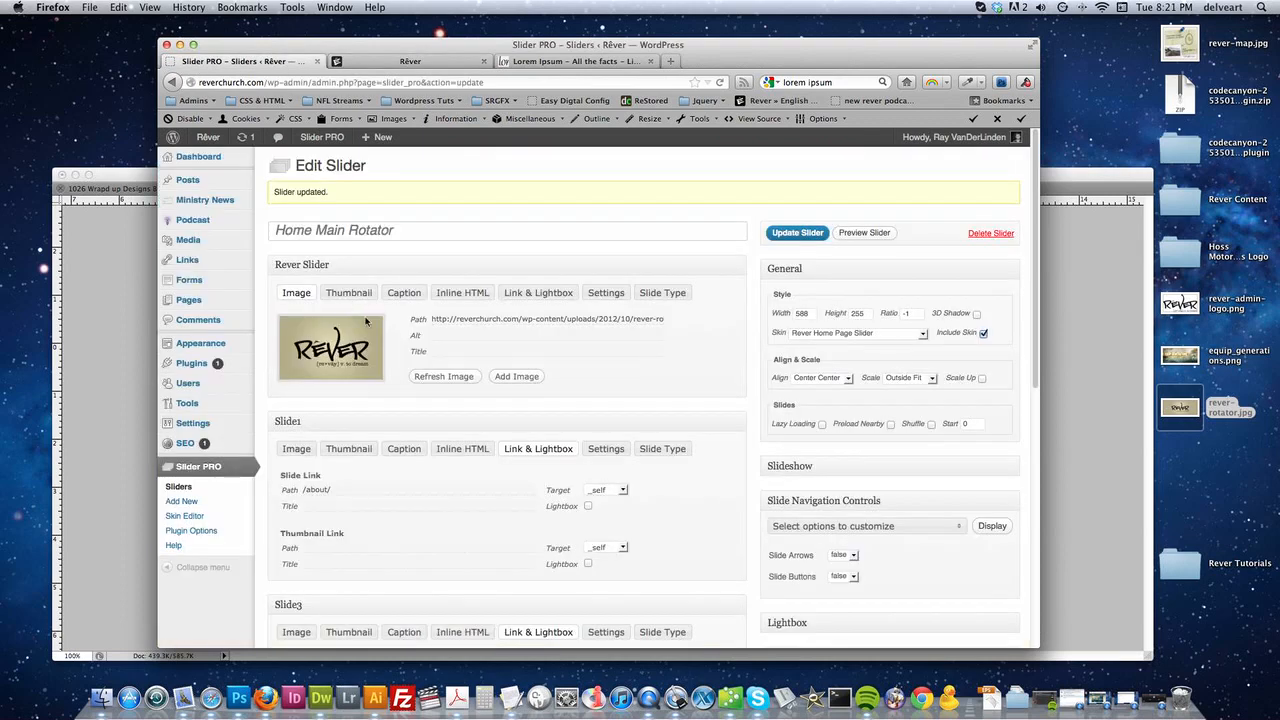
- Open the link settings of the Rever Slider slide and review the slide link's target options, keeping _self
{"action": "left_click", "coordinate": [538, 292]}
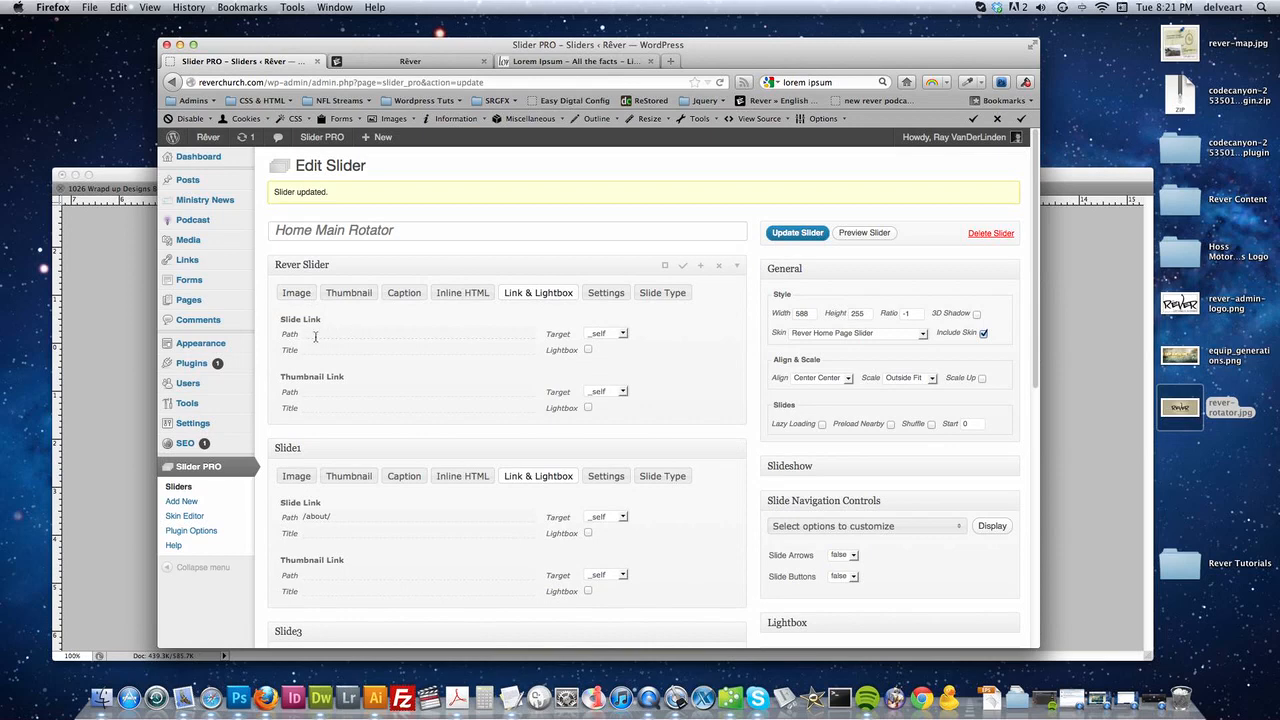
{"action": "left_click", "coordinate": [622, 335]}
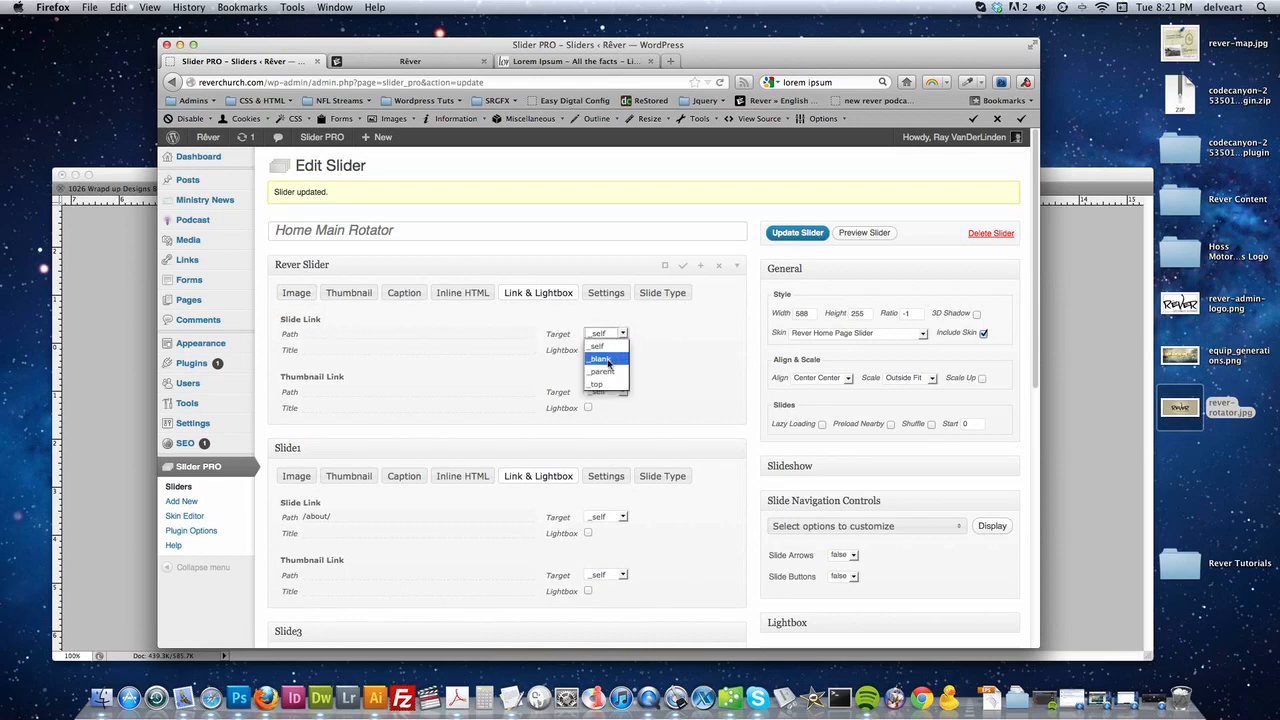
{"action": "left_click", "coordinate": [696, 377]}
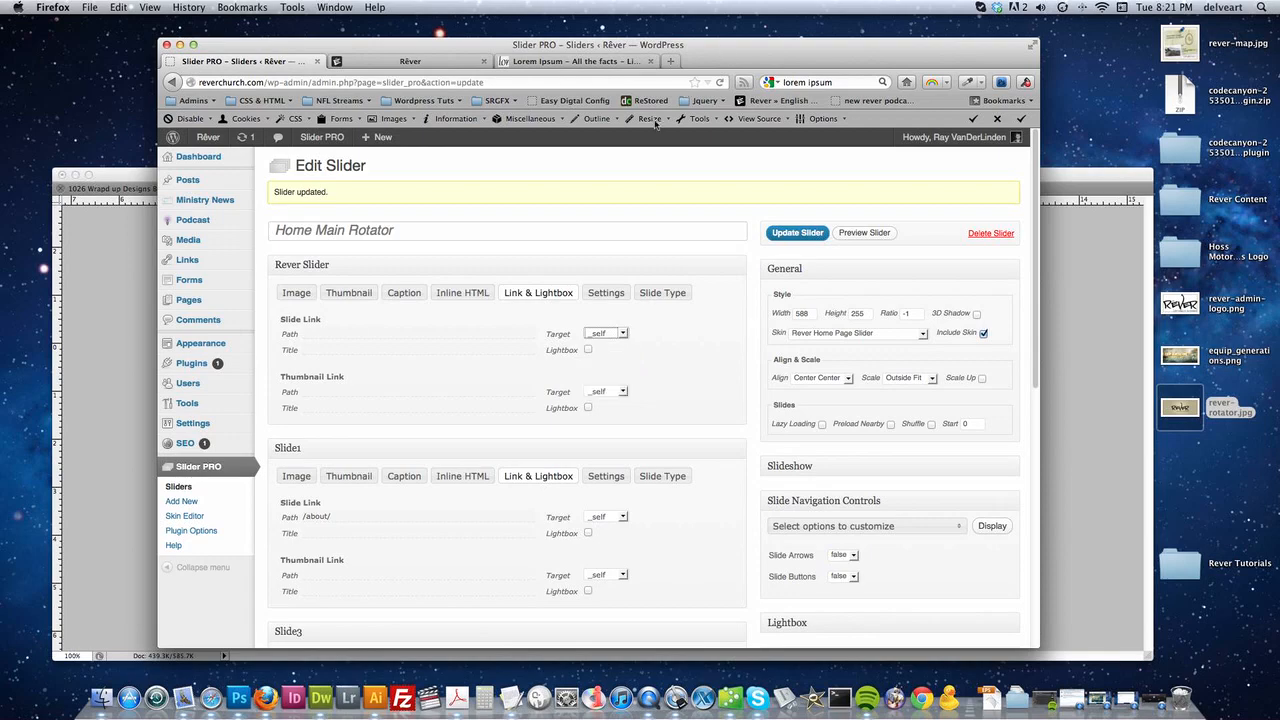
- Open the site's Calendar page from the front page and copy the /calendar/ part of its address
{"action": "left_click", "coordinate": [431, 64]}
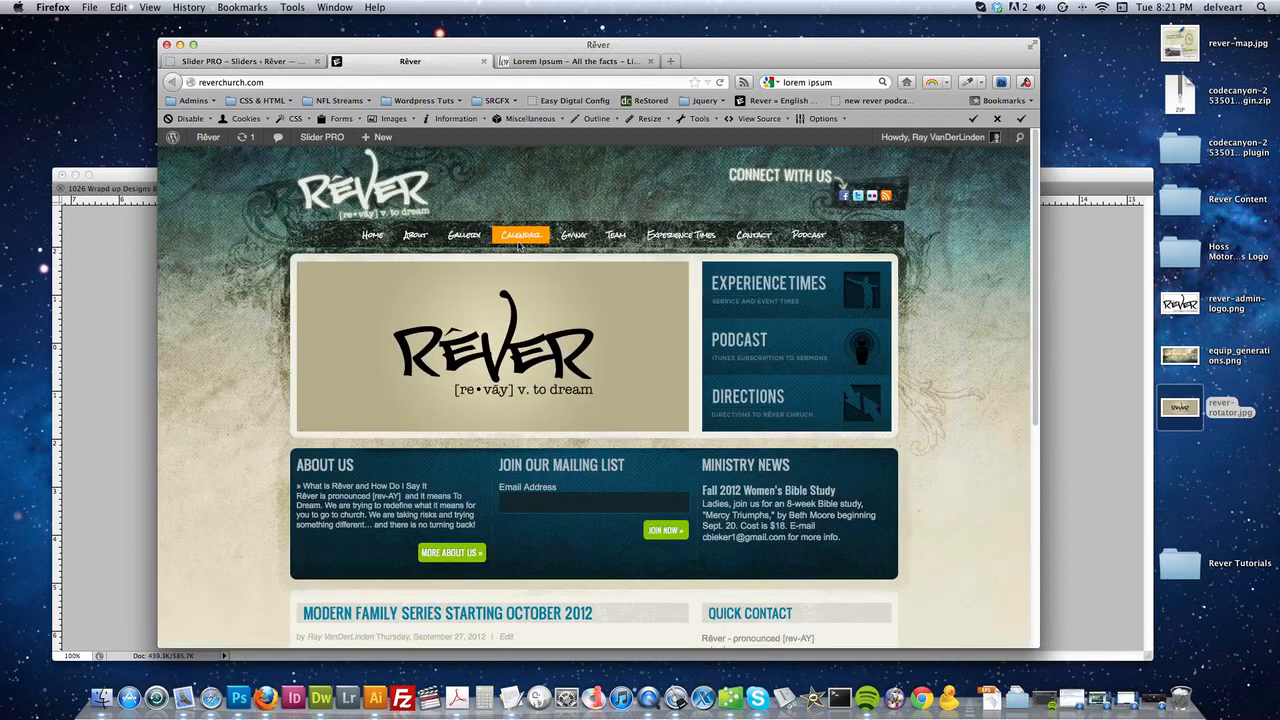
{"action": "left_click", "coordinate": [510, 238]}
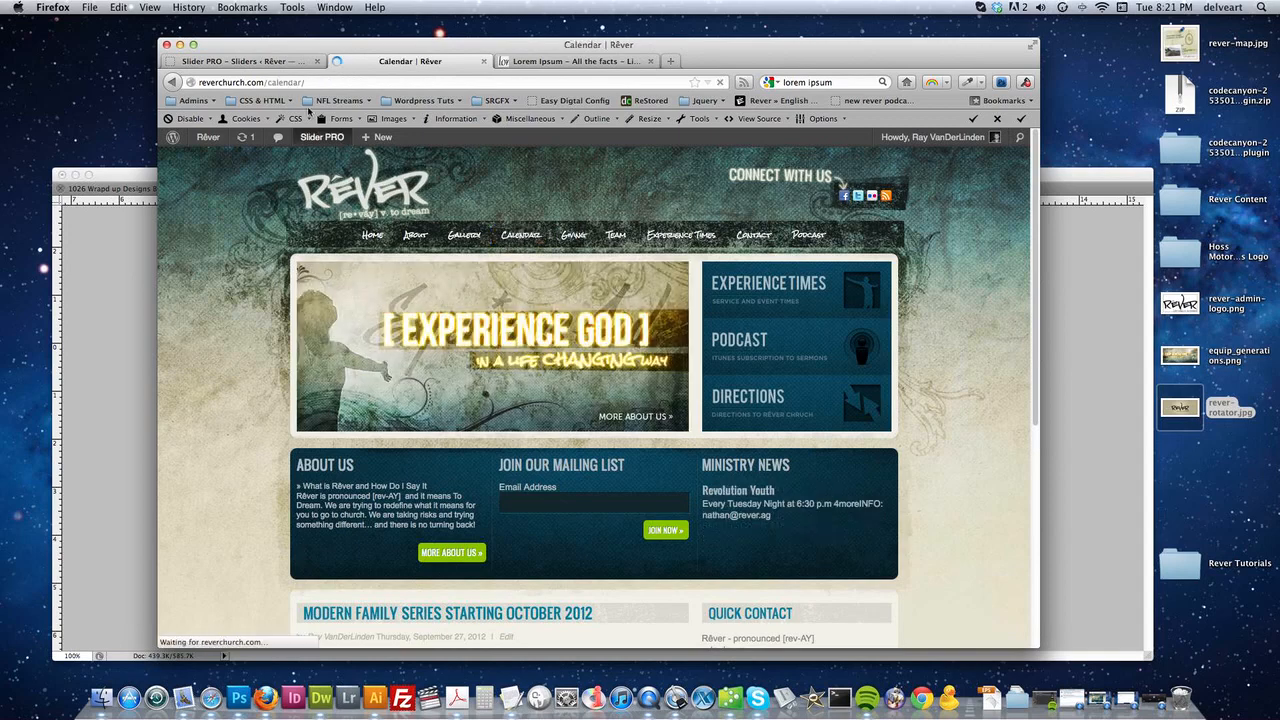
{"action": "left_click_drag", "start_coordinate": [305, 82], "coordinate": [268, 82]}
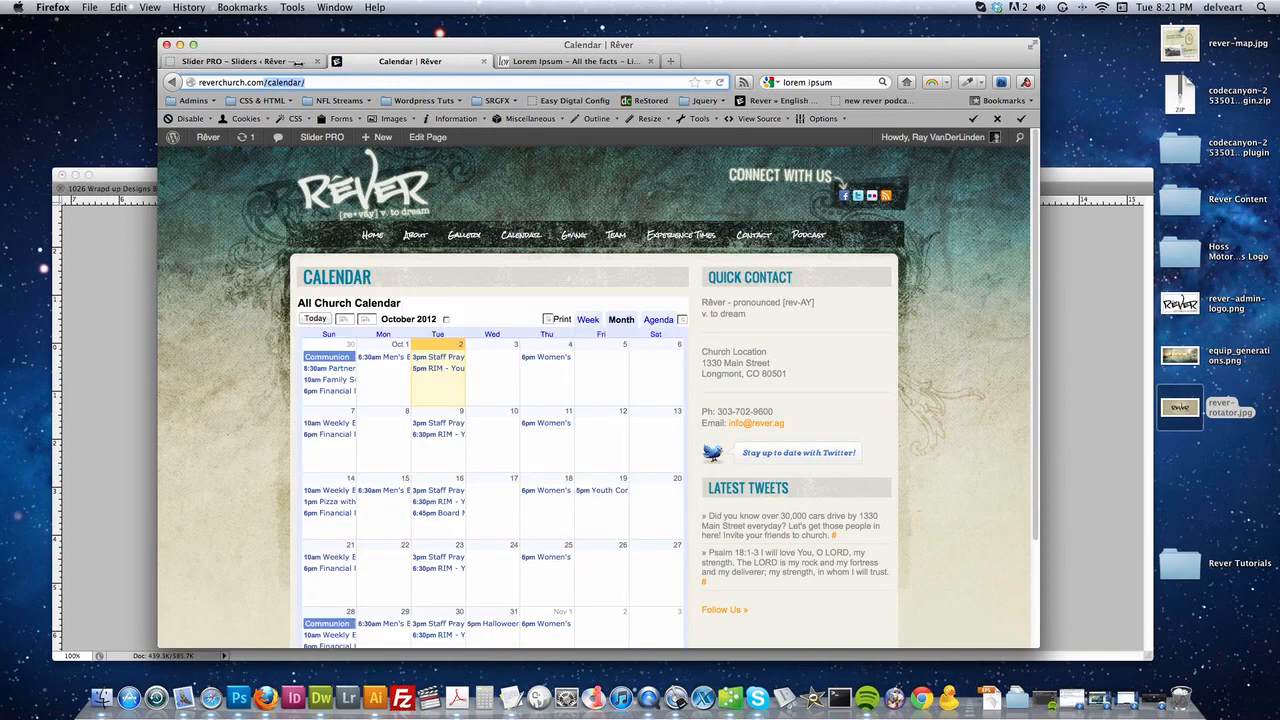
- Set the Rever Slider slide's link path to /calendar/ and update the slider
{"action": "left_click", "coordinate": [291, 63]}
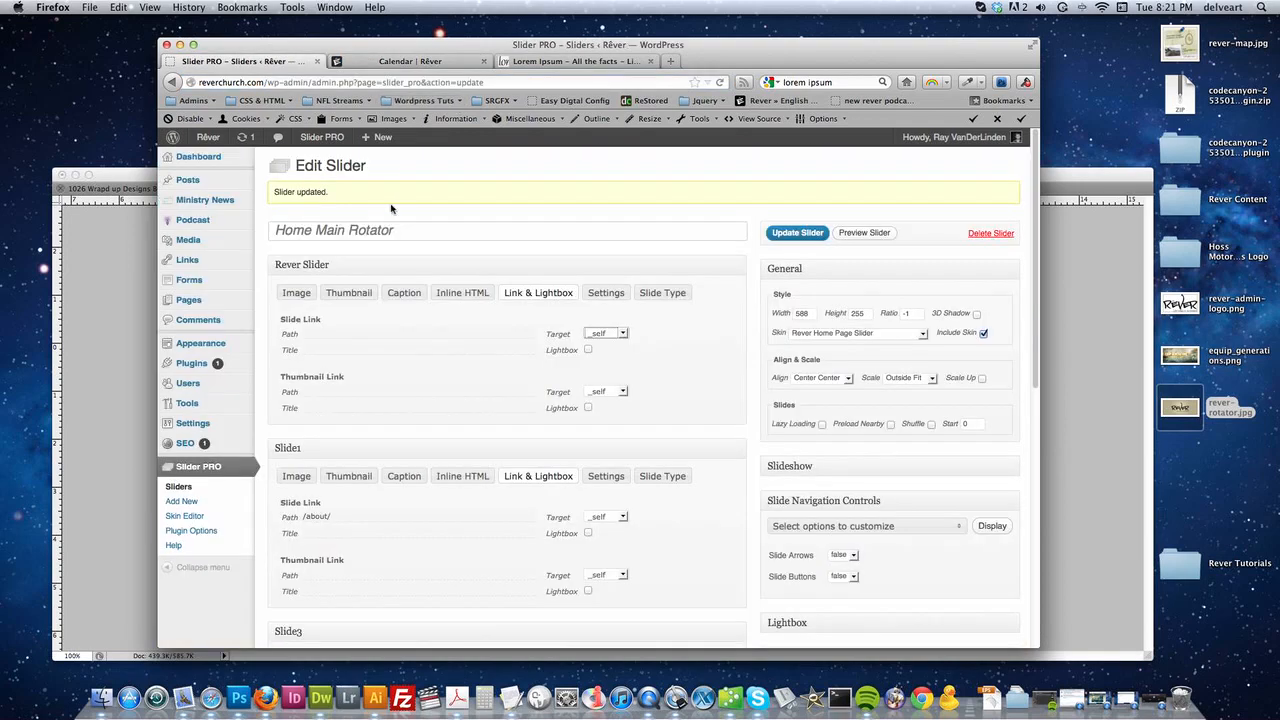
{"action": "left_click", "coordinate": [354, 333]}
{"action": "type", "text": "/calendar/"}
{"action": "left_click", "coordinate": [800, 237]}
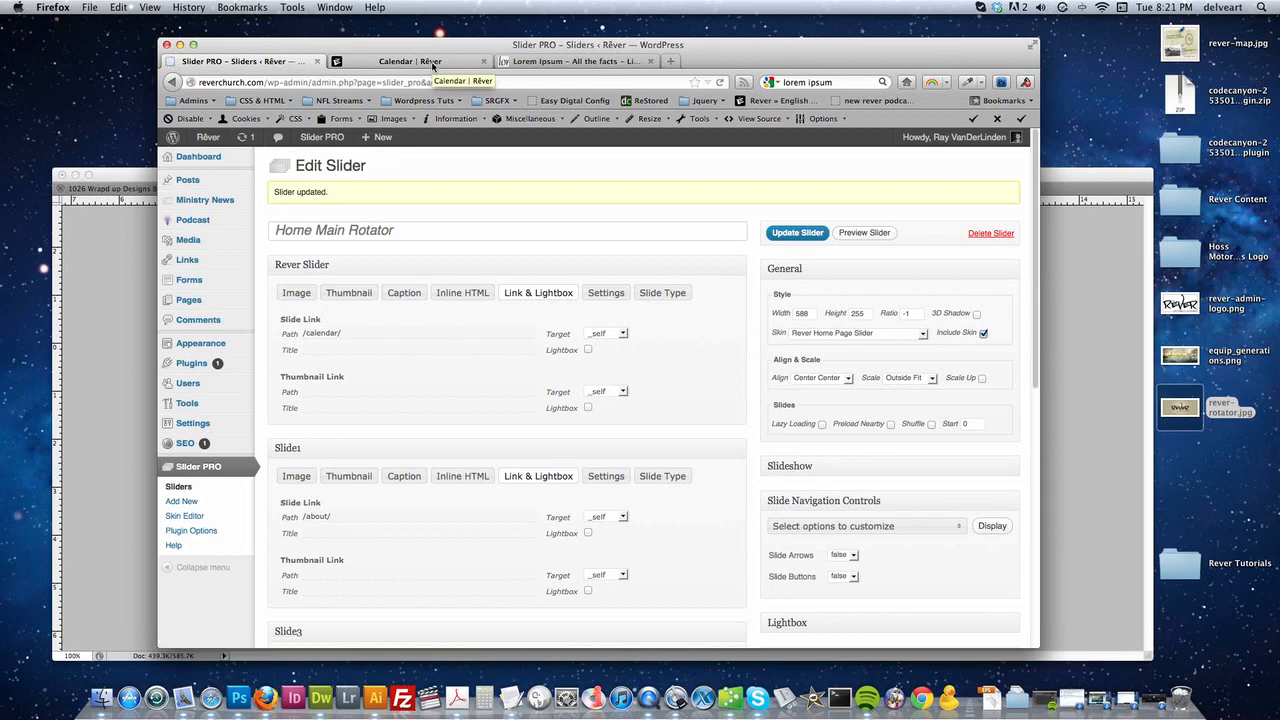
- Test the logo slide's link to the Calendar page from the site's home page, and return to the slider editor
{"action": "left_click", "coordinate": [432, 62]}
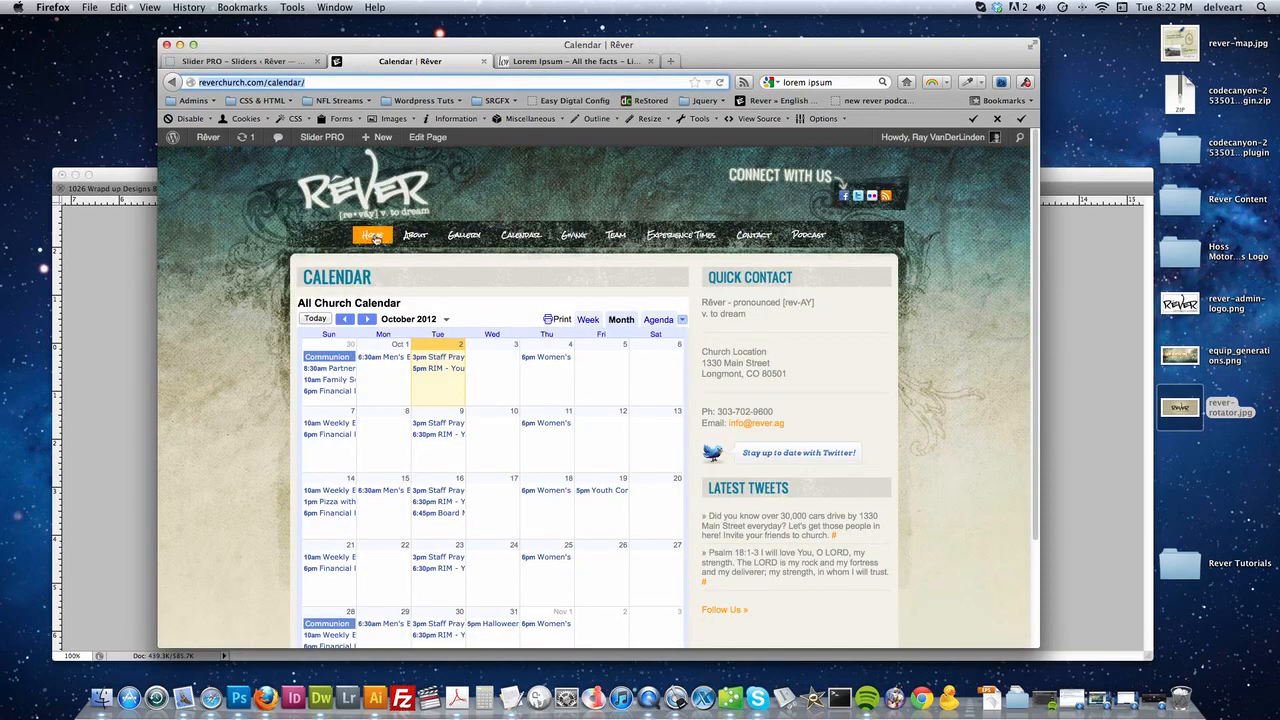
{"action": "left_click", "coordinate": [374, 236]}
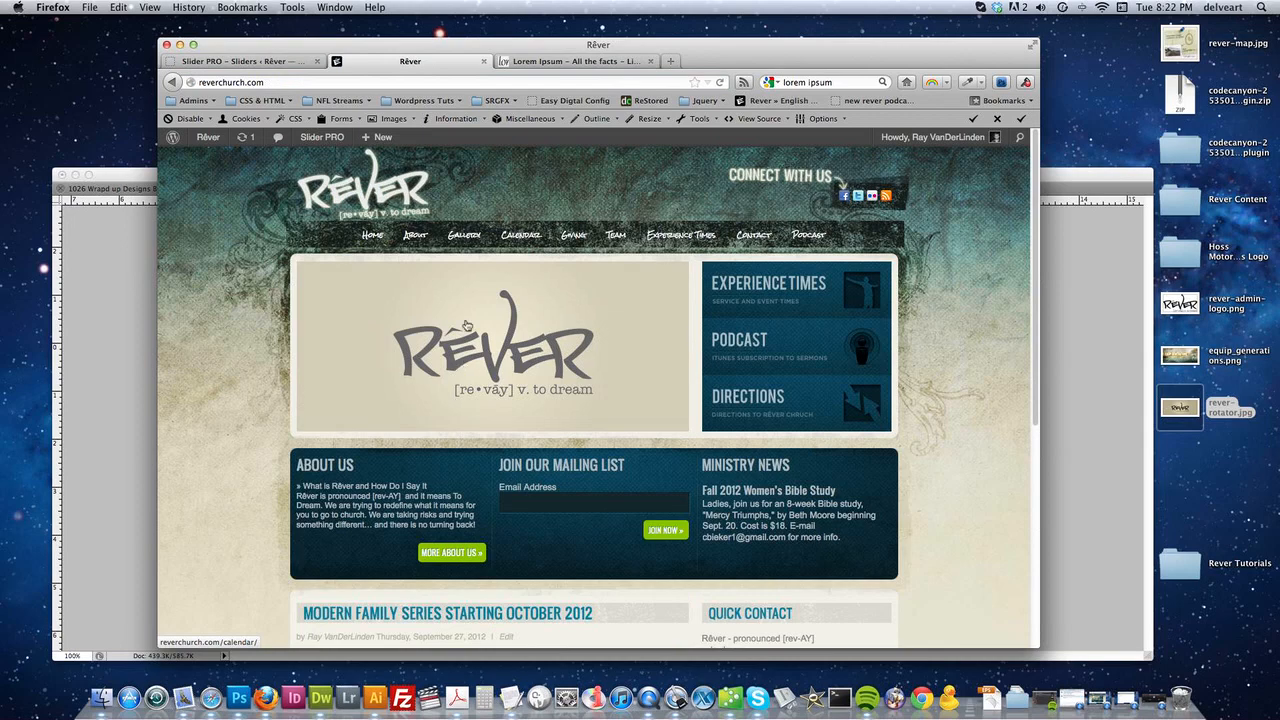
{"action": "left_click", "coordinate": [567, 333]}
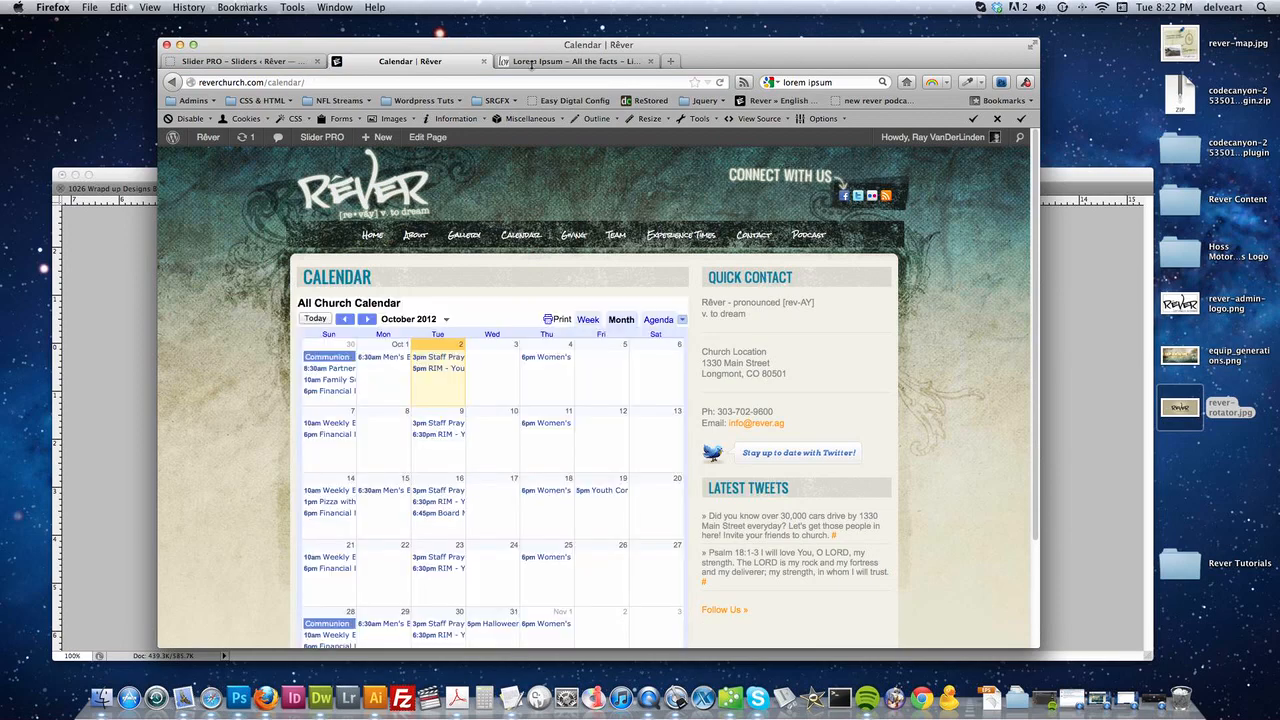
{"action": "left_click", "coordinate": [242, 63]}
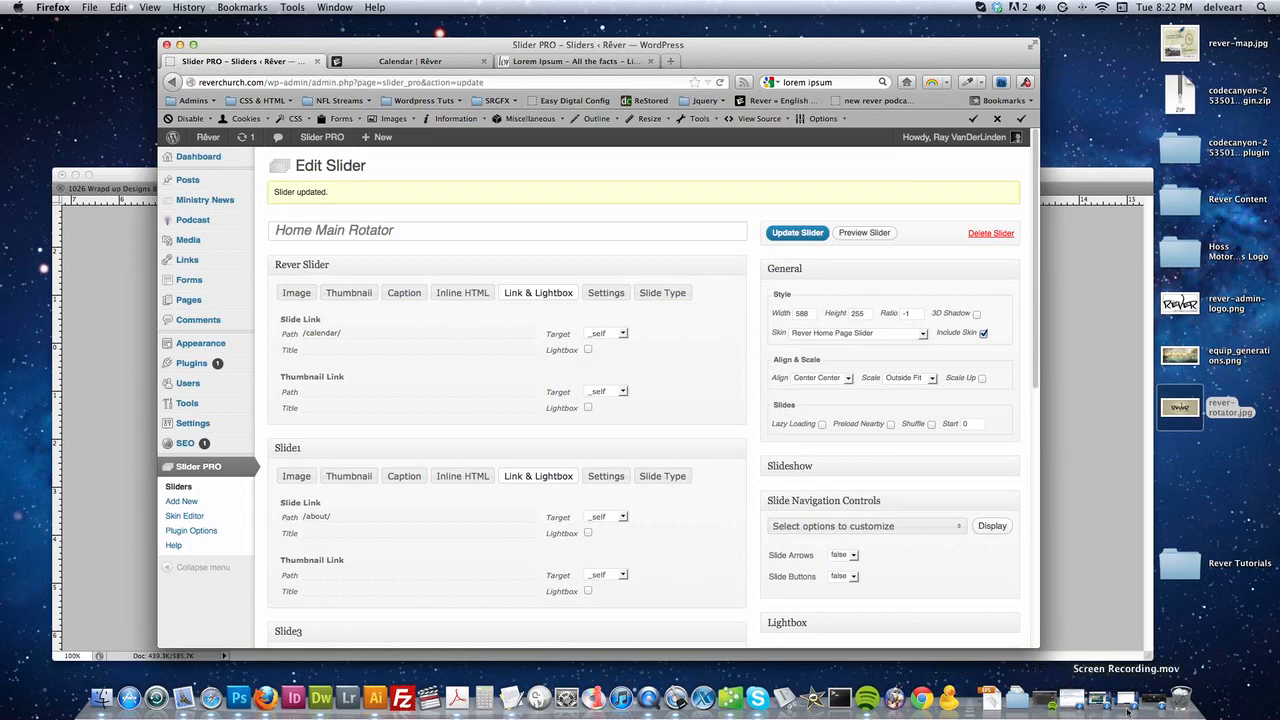
{"action": "left_click", "coordinate": [1160, 704]}
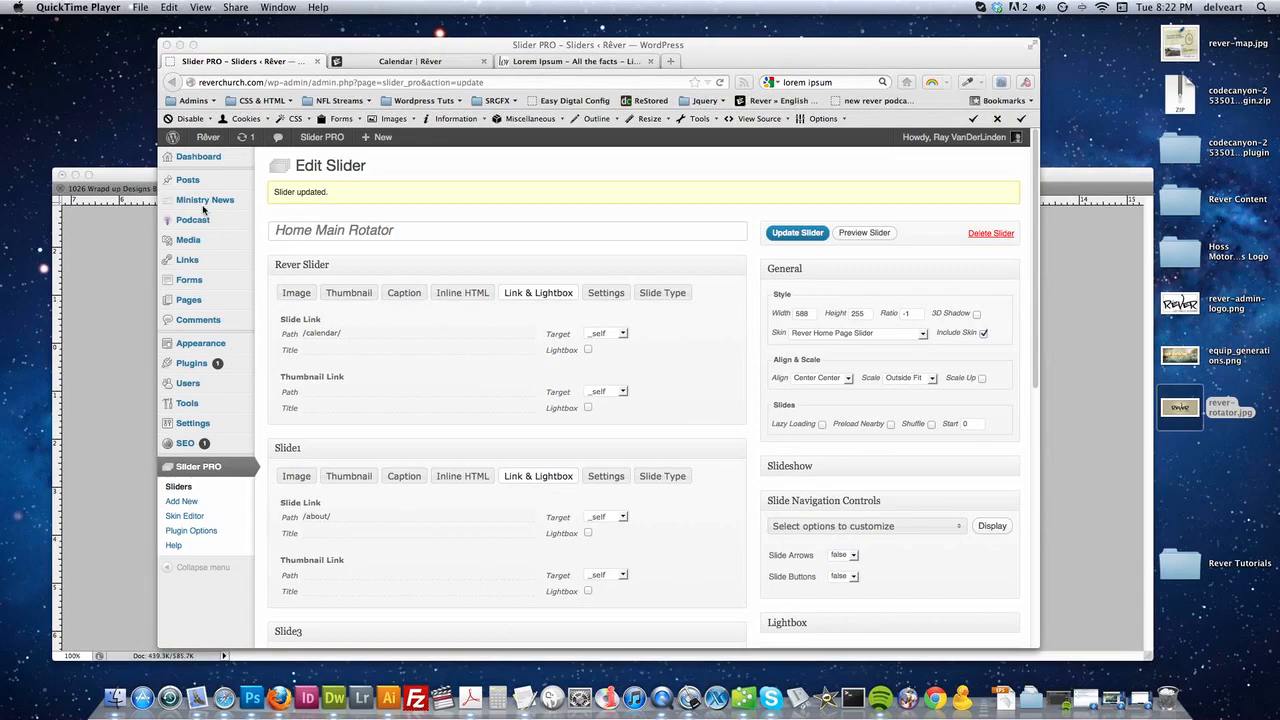